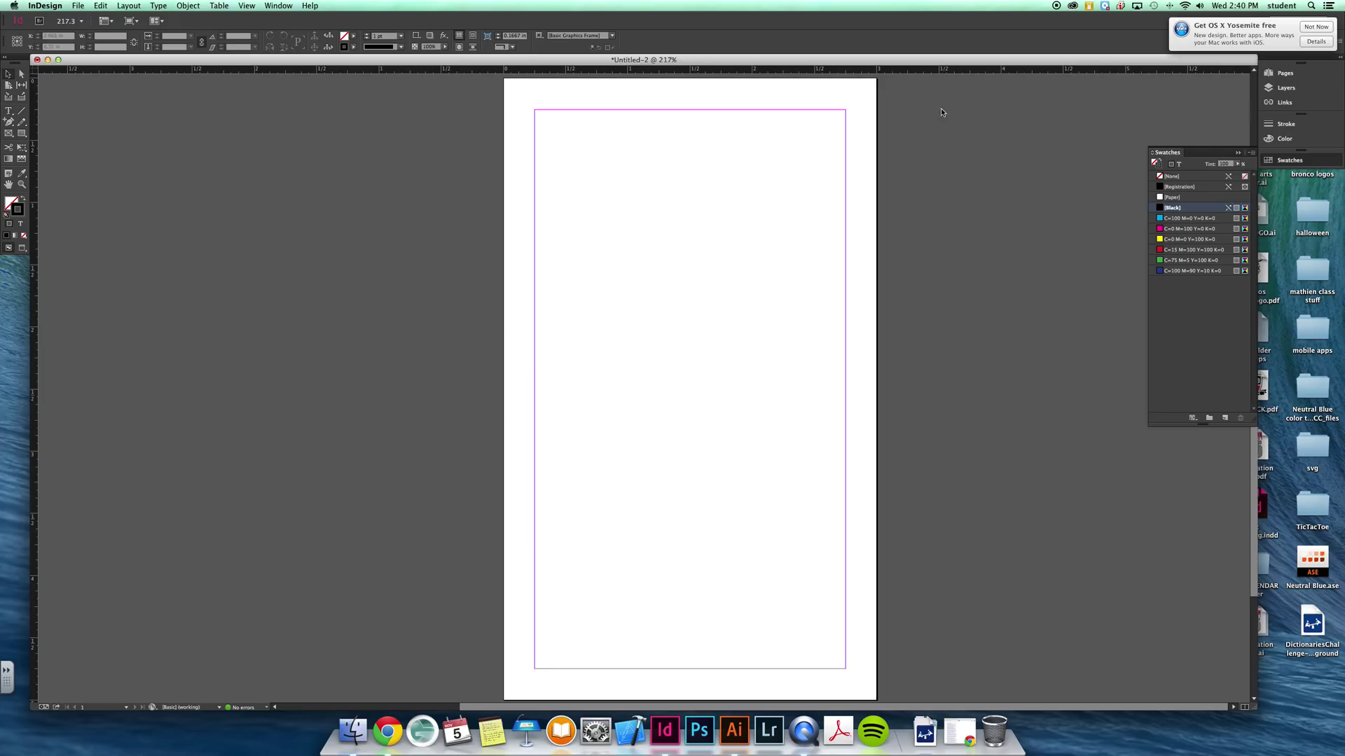
Draw an empty text frame from the top-left to the bottom-right margin corner and select it
click(8, 111)
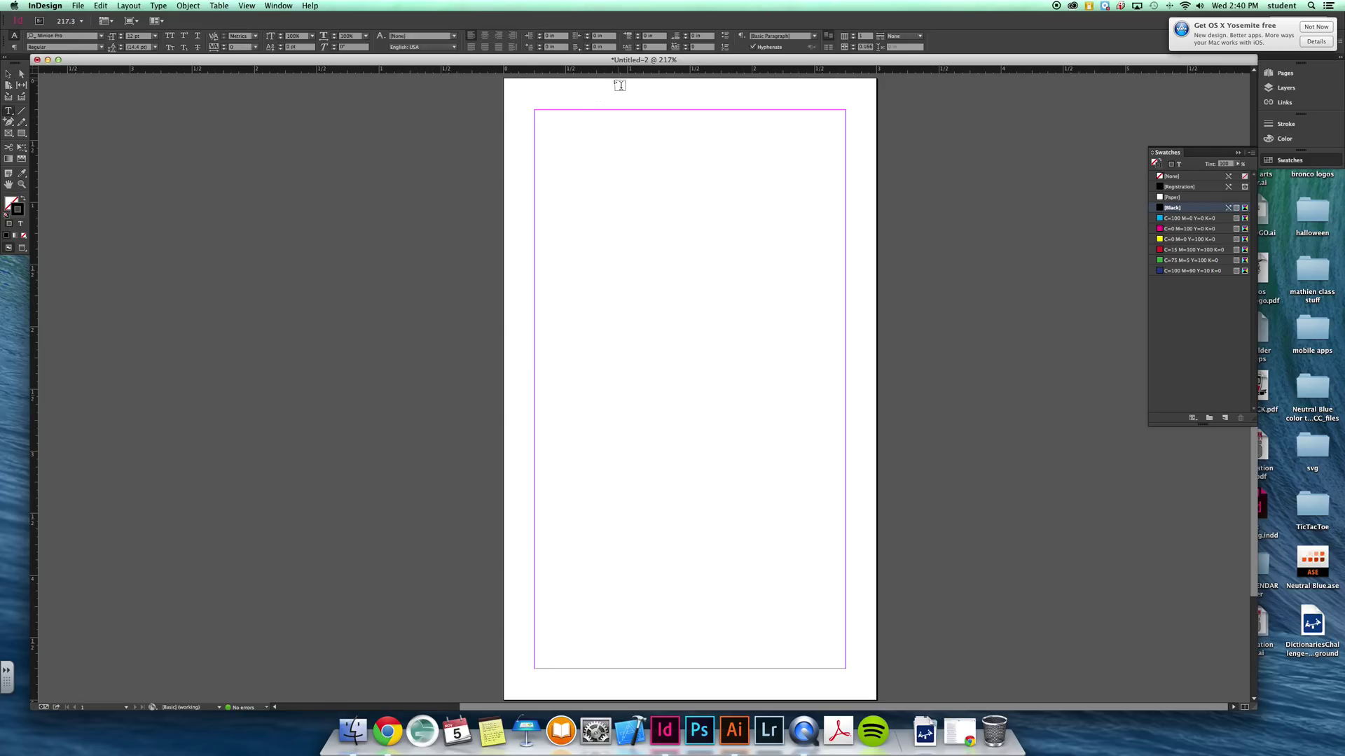
drag(540, 115, 846, 668)
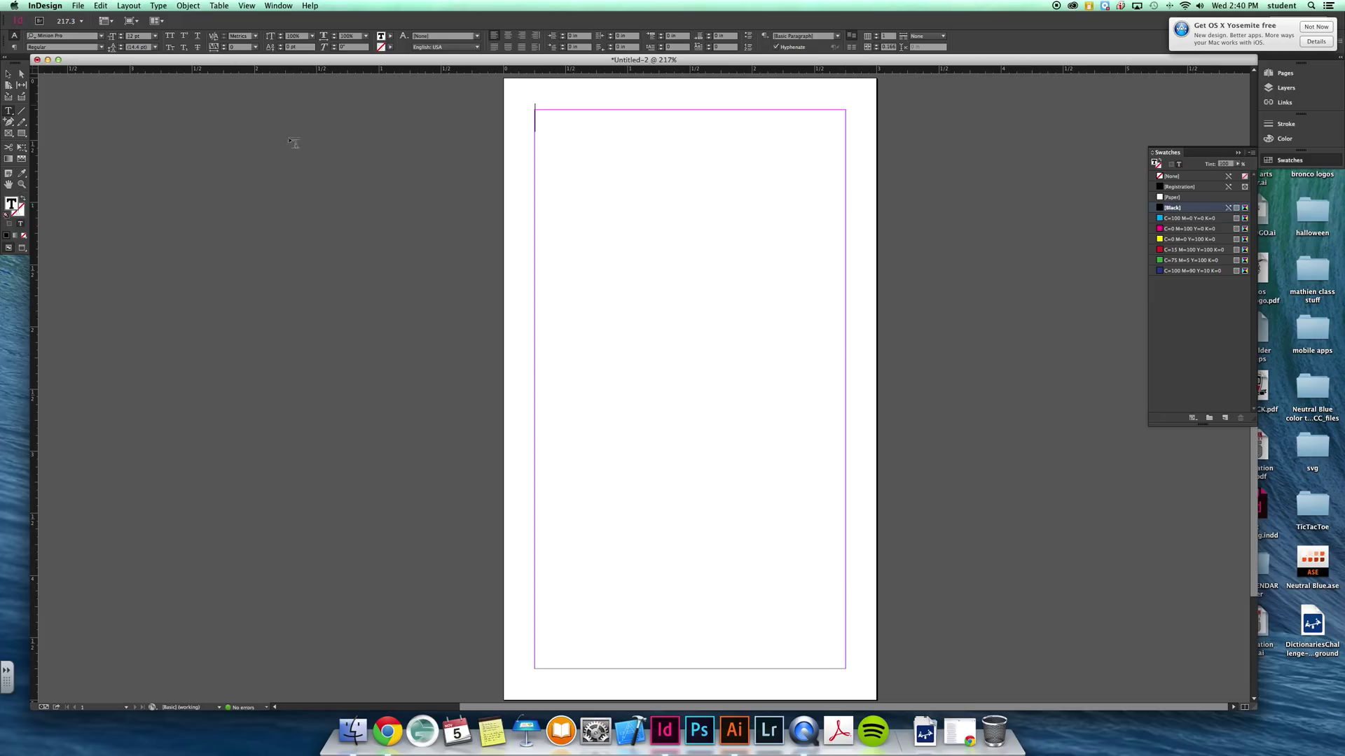
click(8, 73)
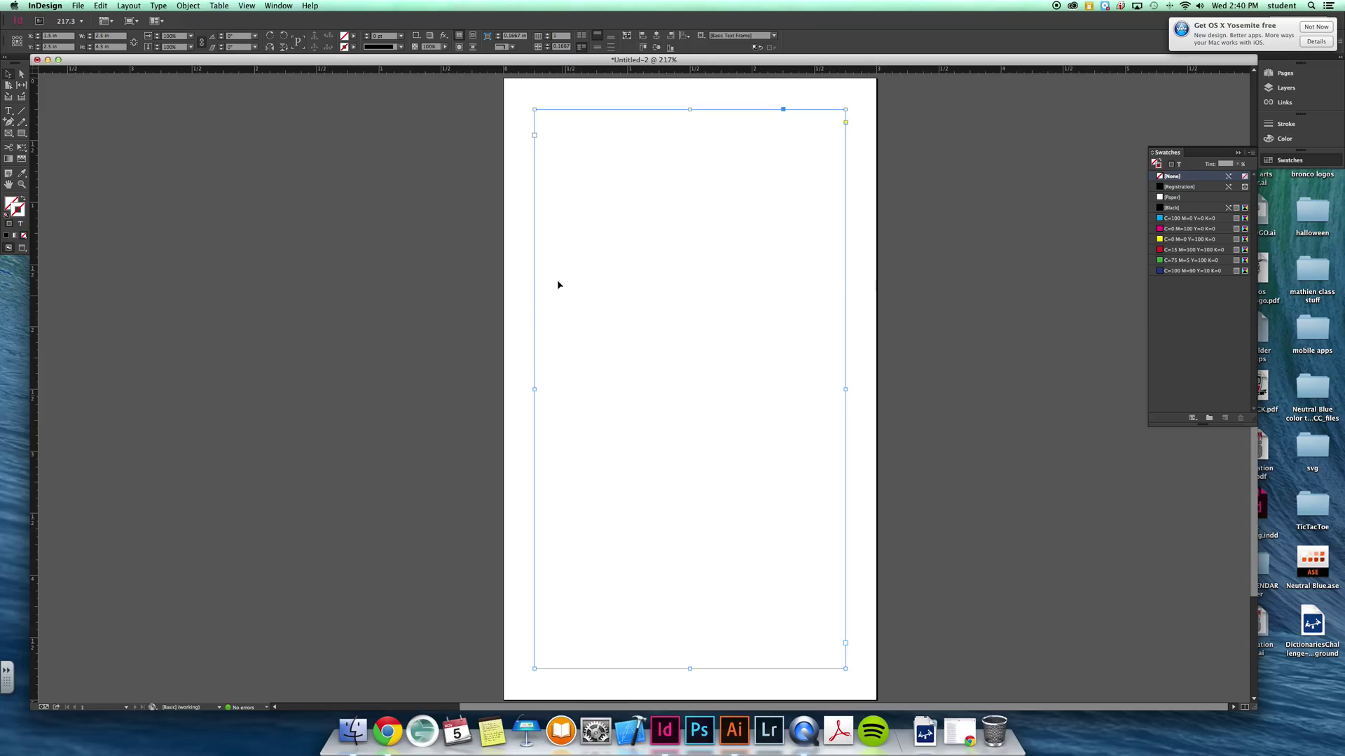
Put the cursor in the frame and bring up Insert Table settings for a two-column table
click(217, 5)
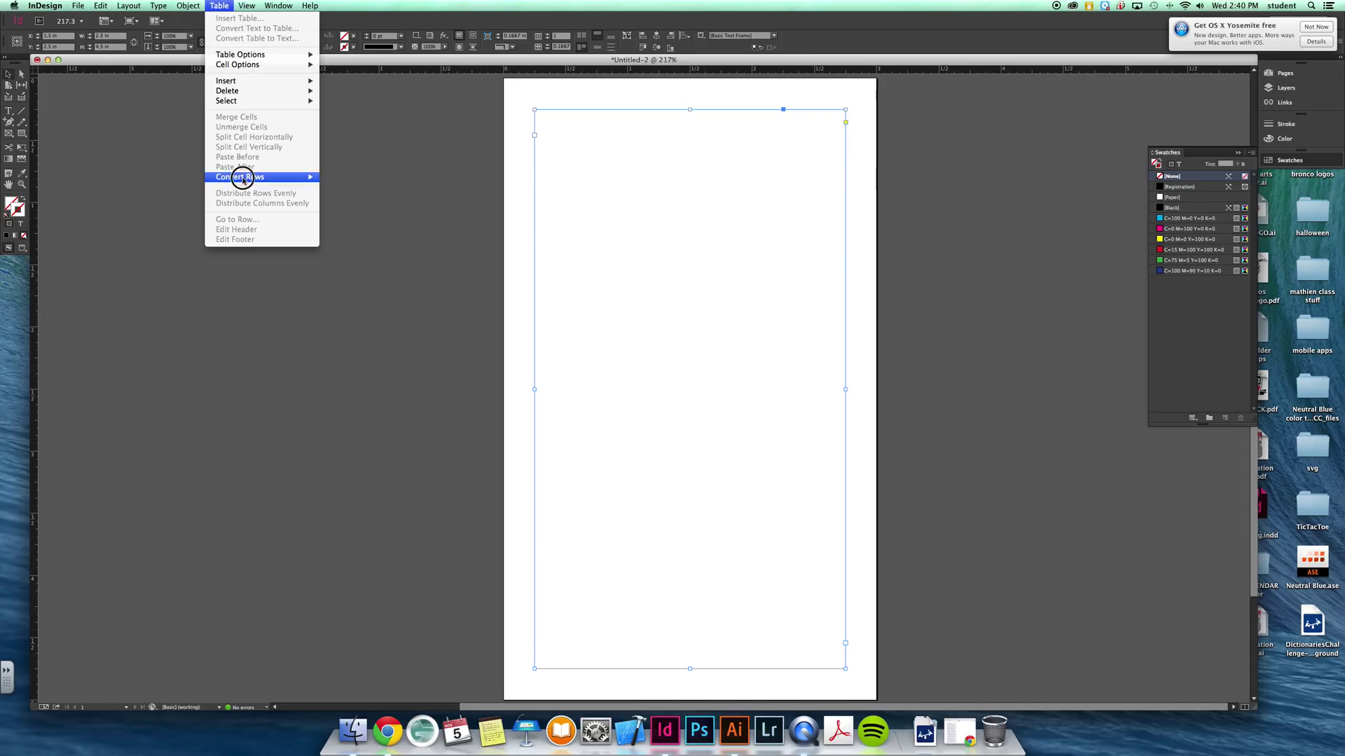
click(288, 64)
key(t)
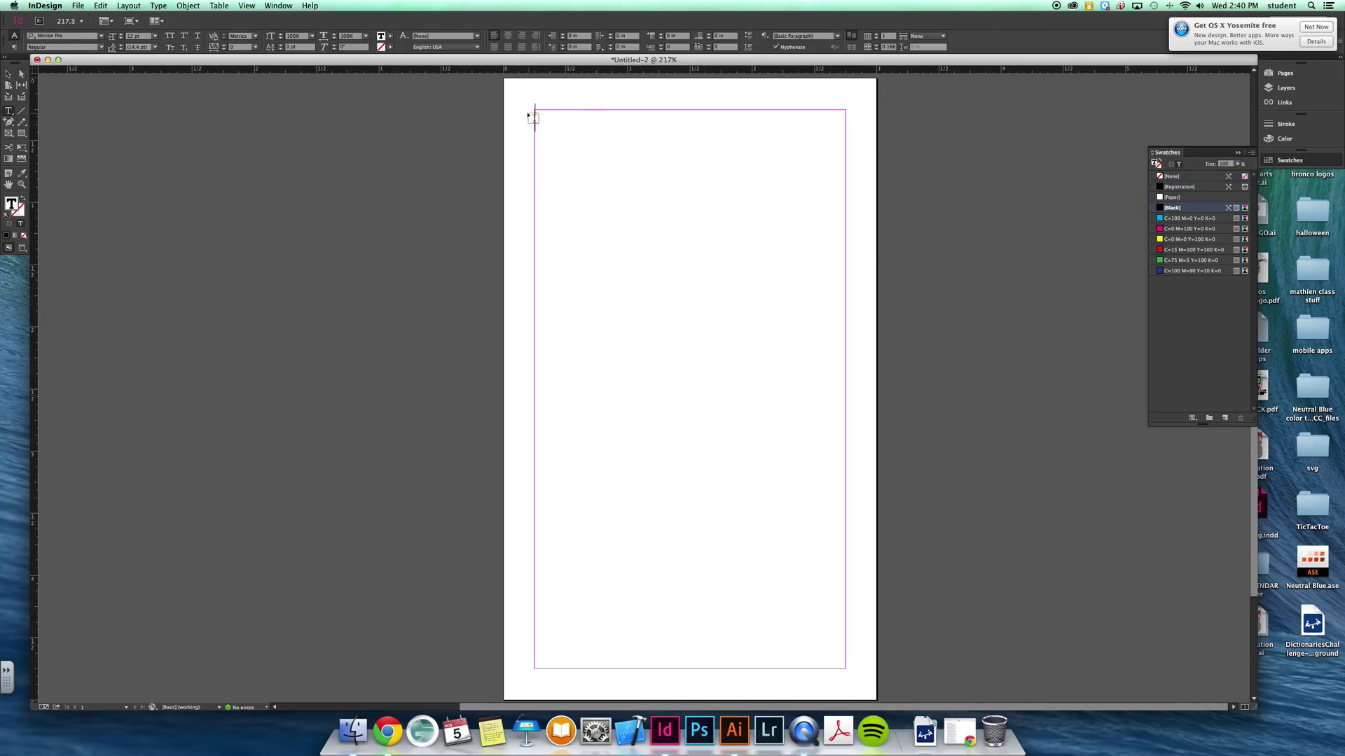
click(219, 5)
click(222, 18)
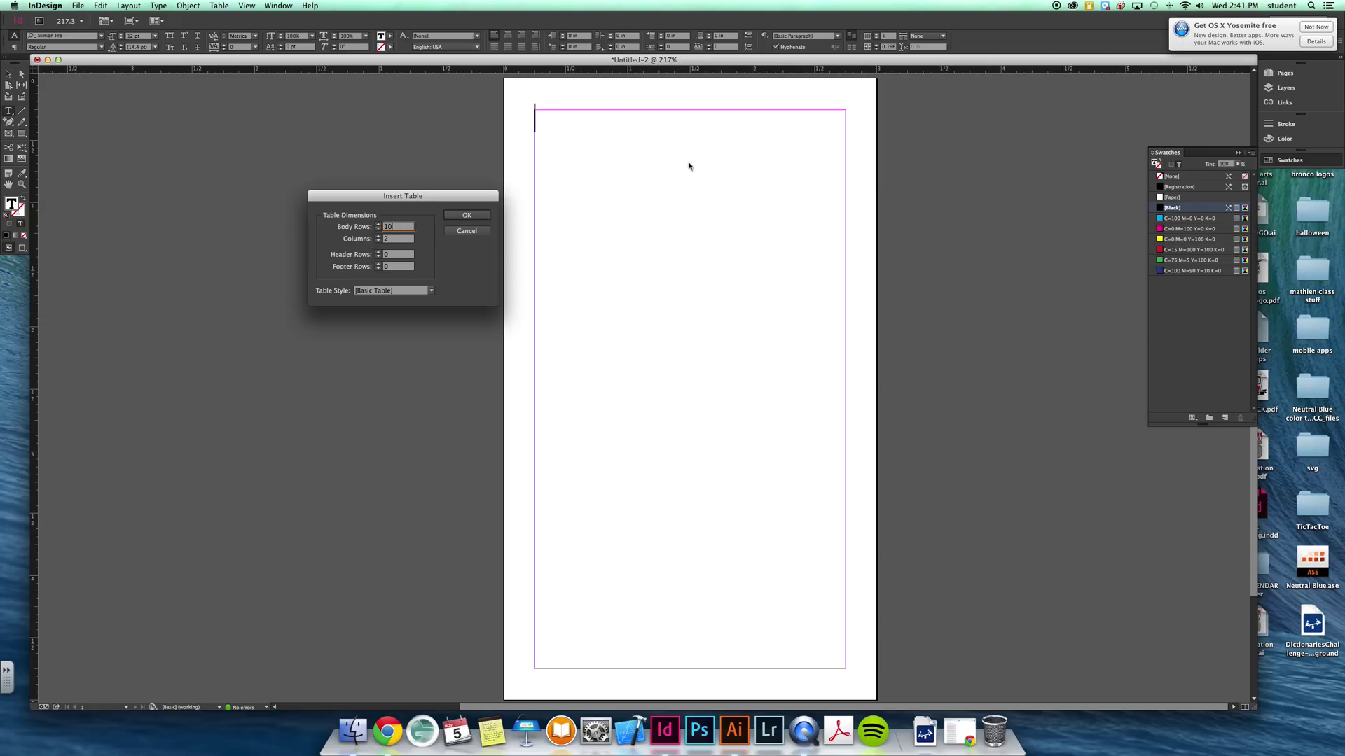
Create the two-column, ten-row table and select all of its cells
click(481, 212)
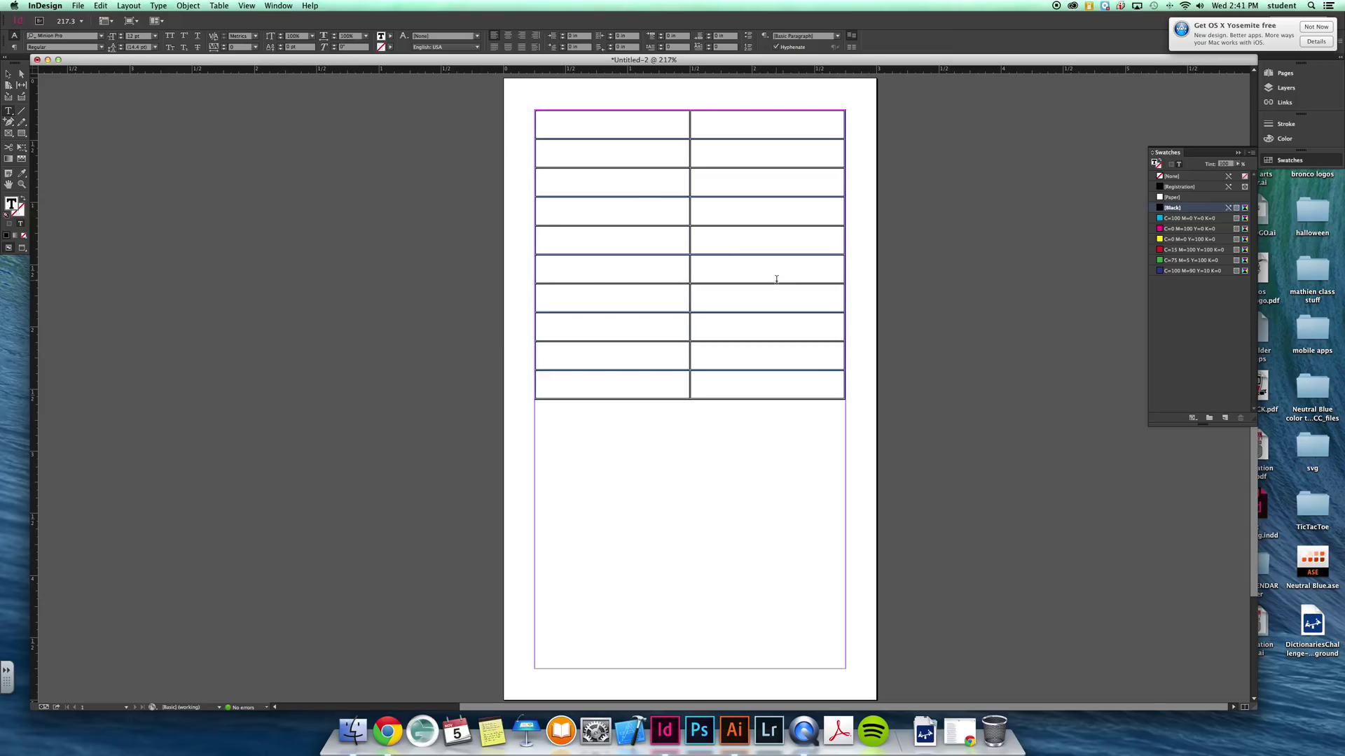
drag(738, 357, 96, 250)
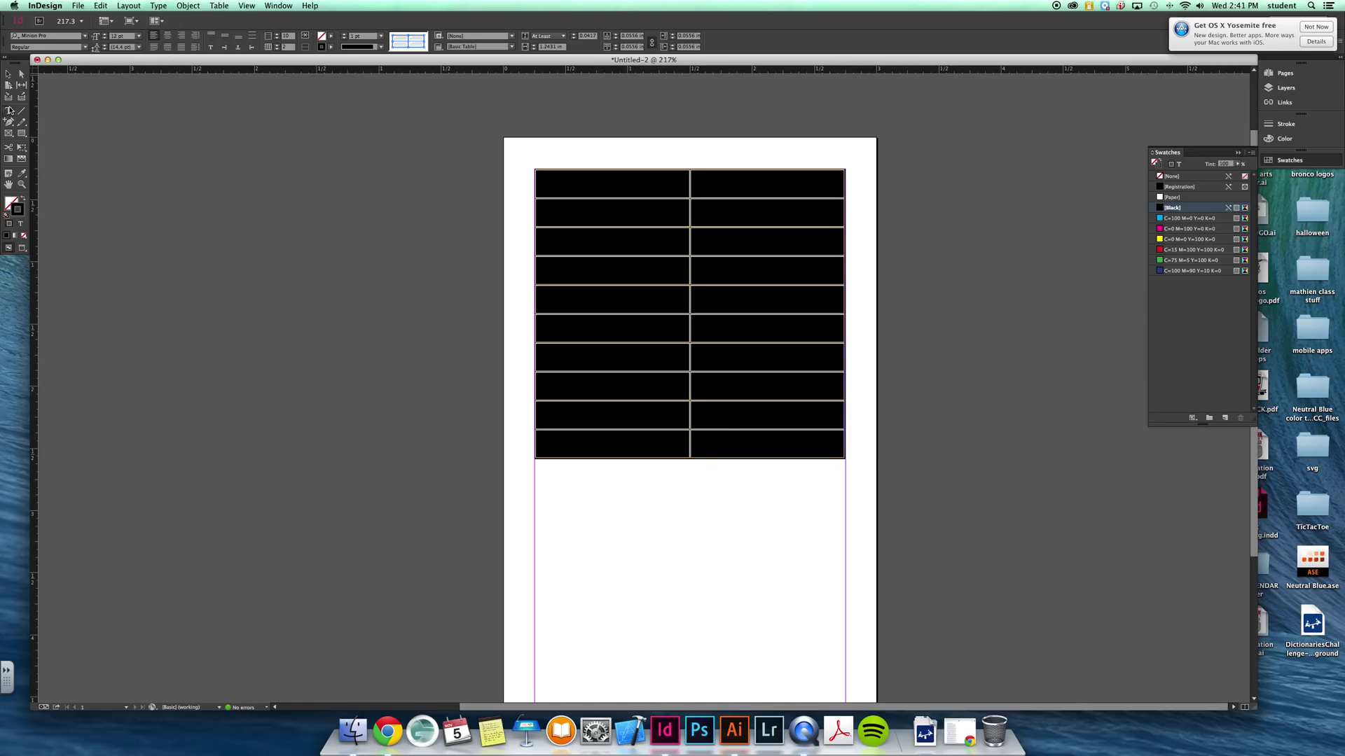
click(728, 413)
click(539, 165)
click(8, 110)
Stretch the rows to the bottom margin, narrow column one, and widen column two to the right margin
scroll(821, 465, down, 5)
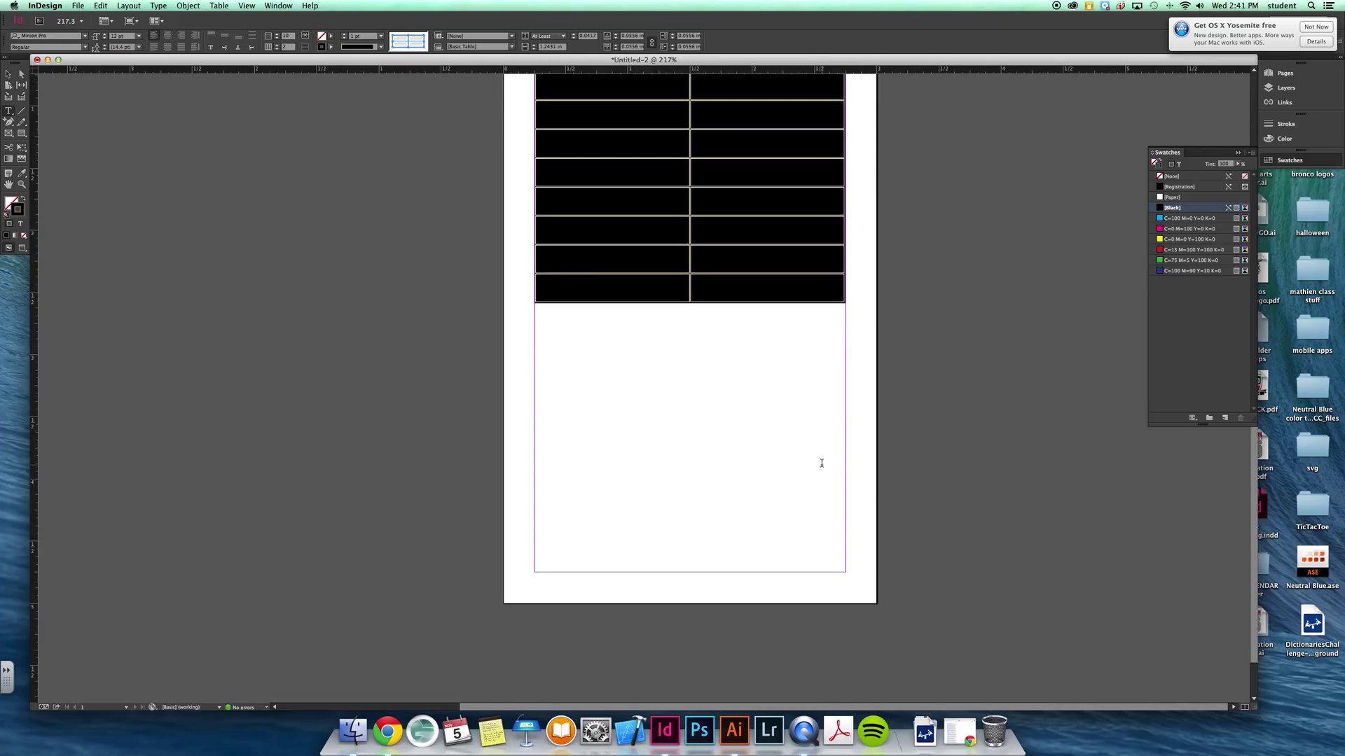
drag(843, 308, 846, 577)
scroll(875, 543, up, 5)
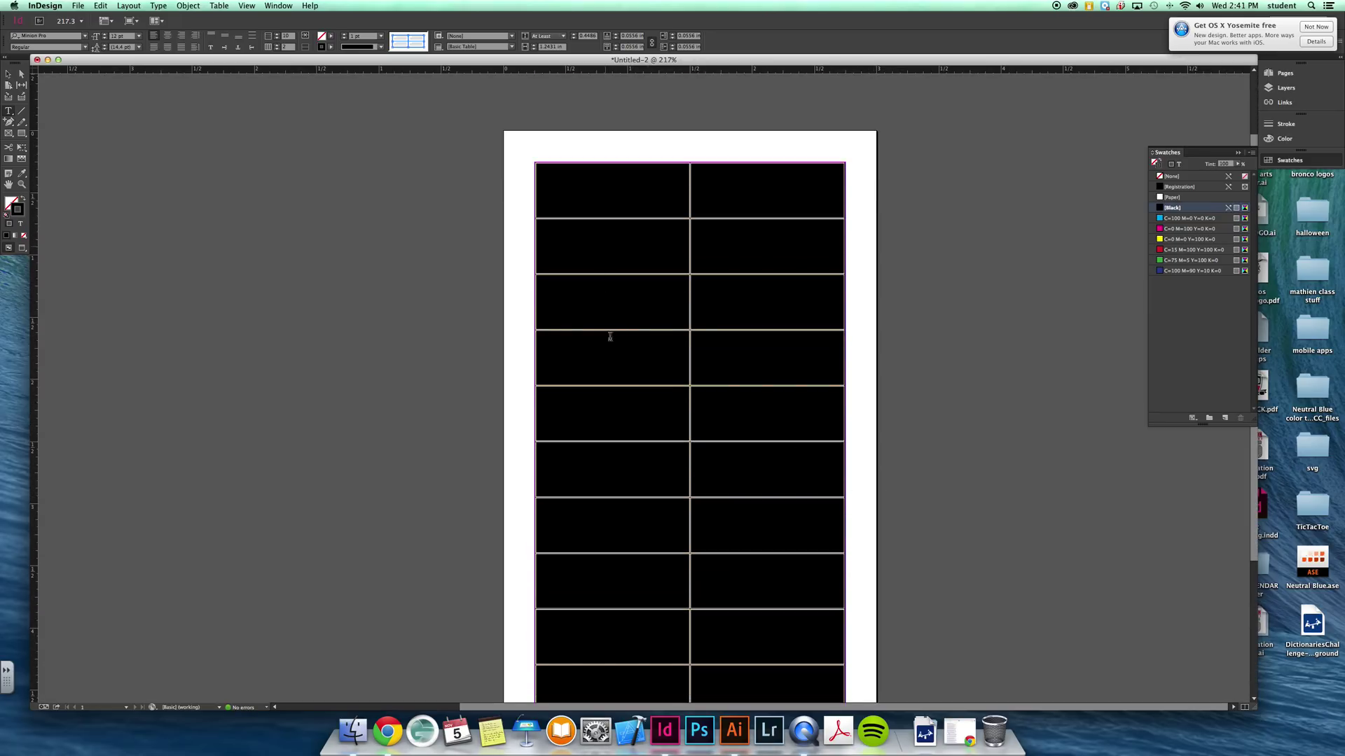
drag(689, 304, 597, 304)
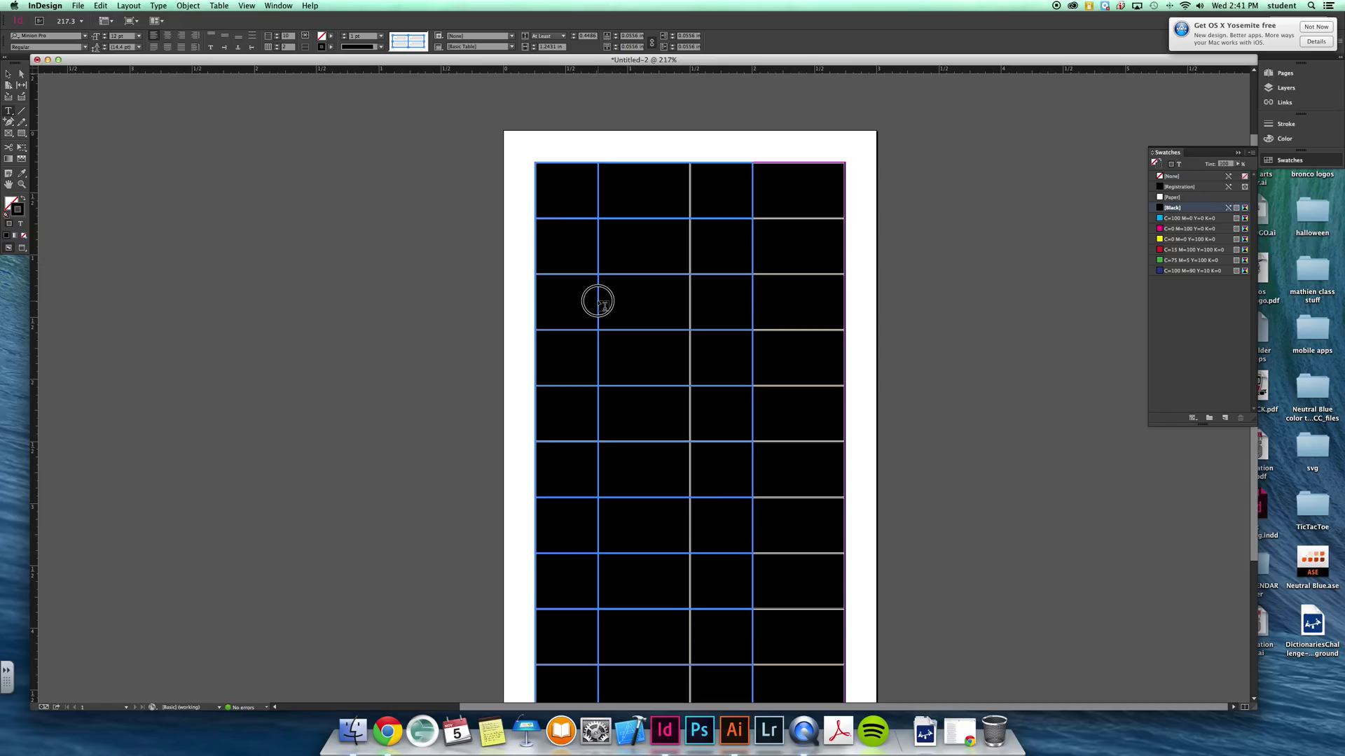
drag(748, 304, 844, 304)
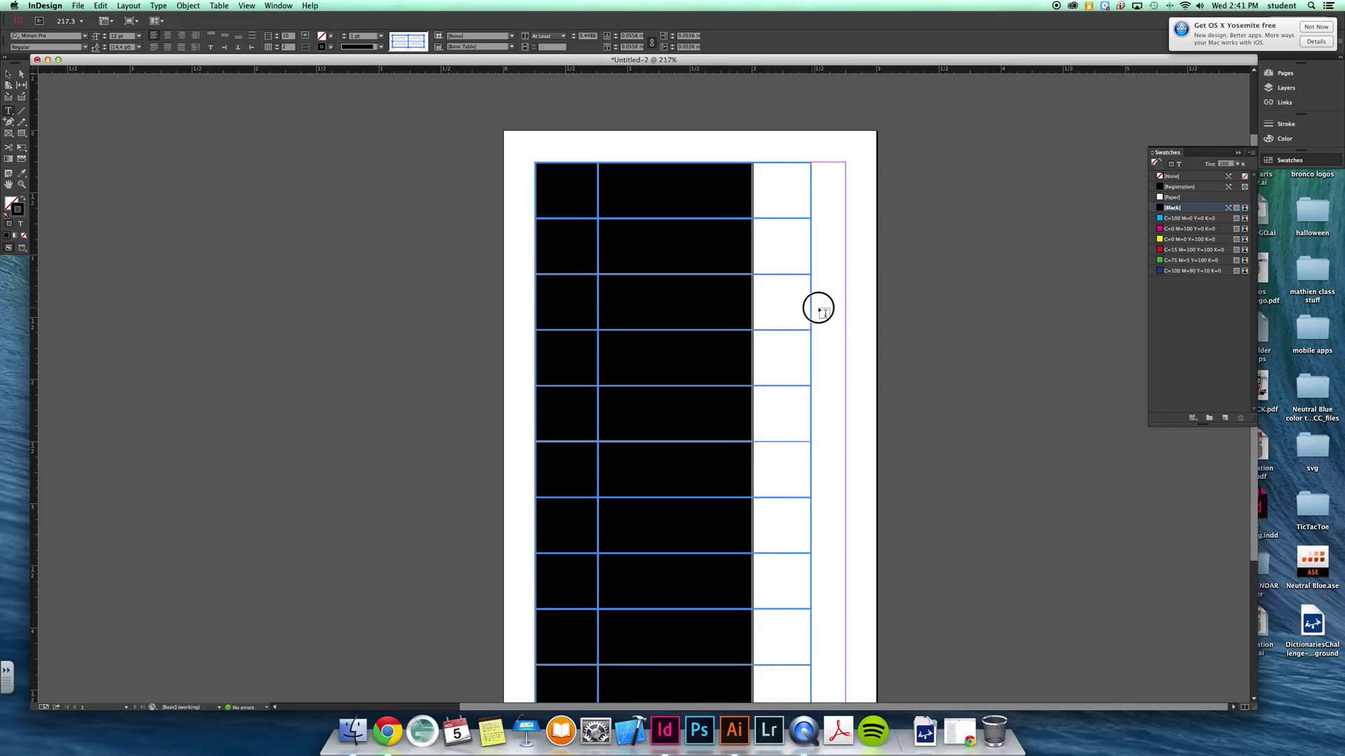
scroll(858, 399, down, 5)
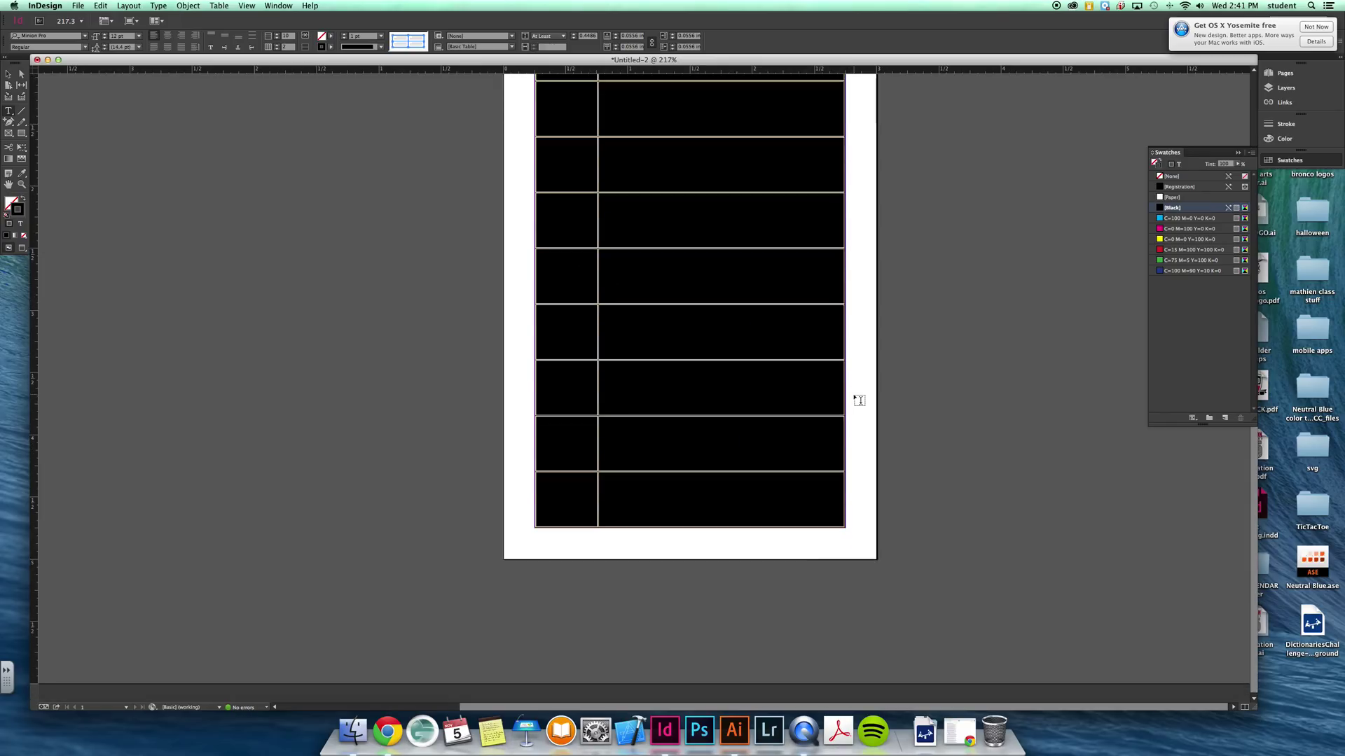
scroll(856, 397, up, 5)
scroll(857, 397, down, 3)
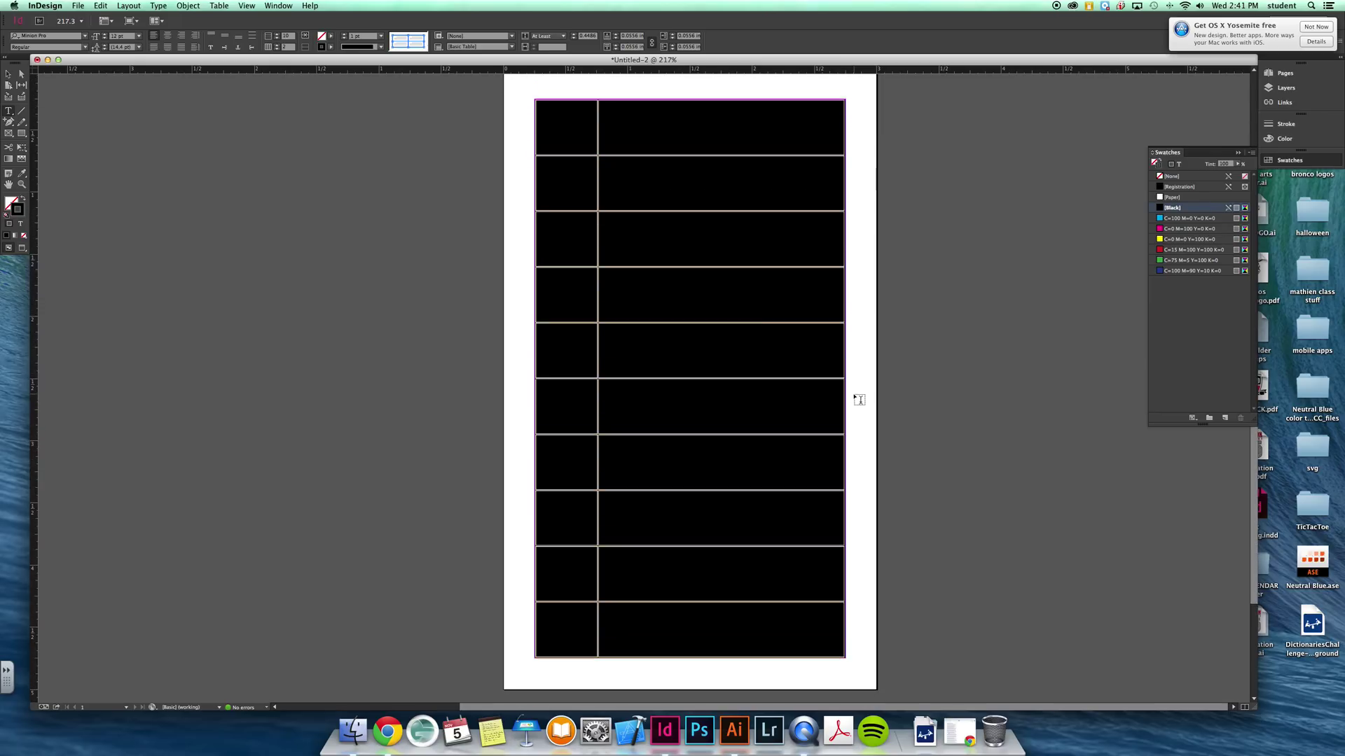
Merge the top row's two cells into one full-width cell
click(9, 111)
click(630, 129)
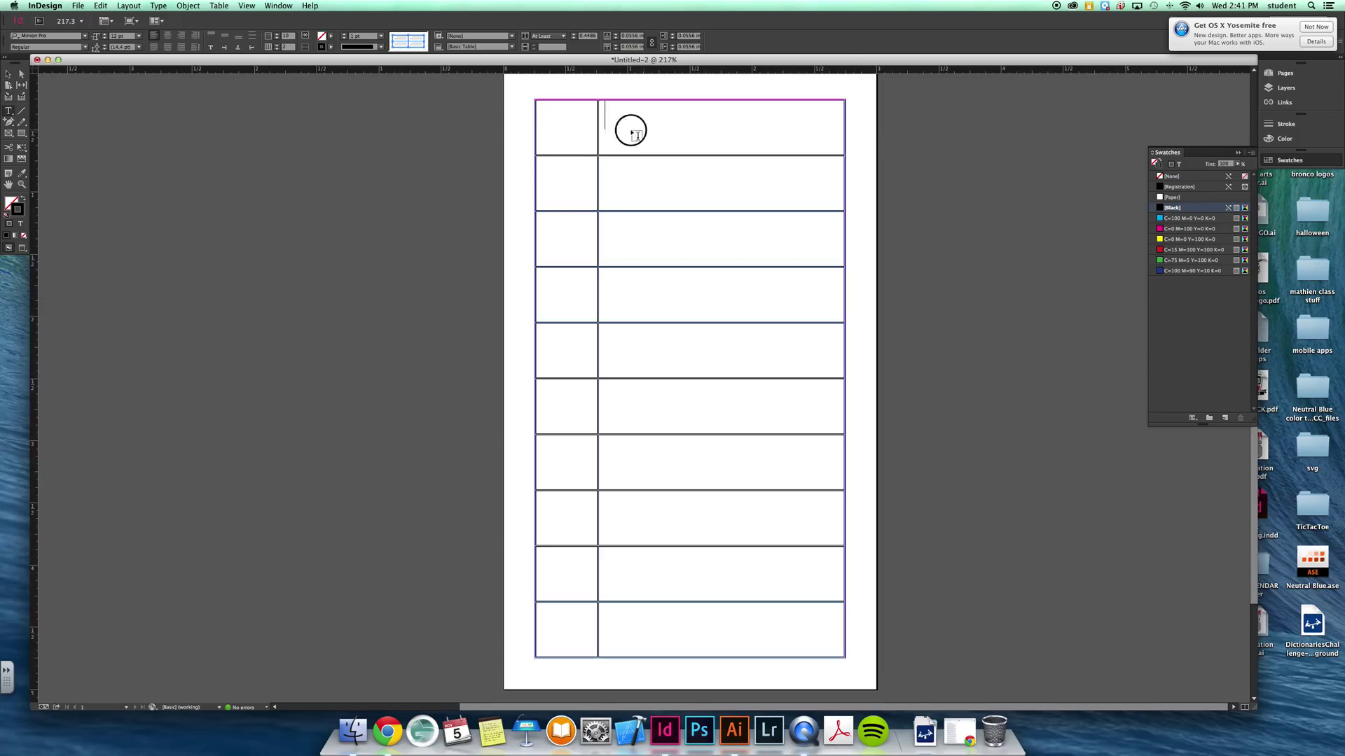
drag(630, 129, 585, 126)
right_click(651, 135)
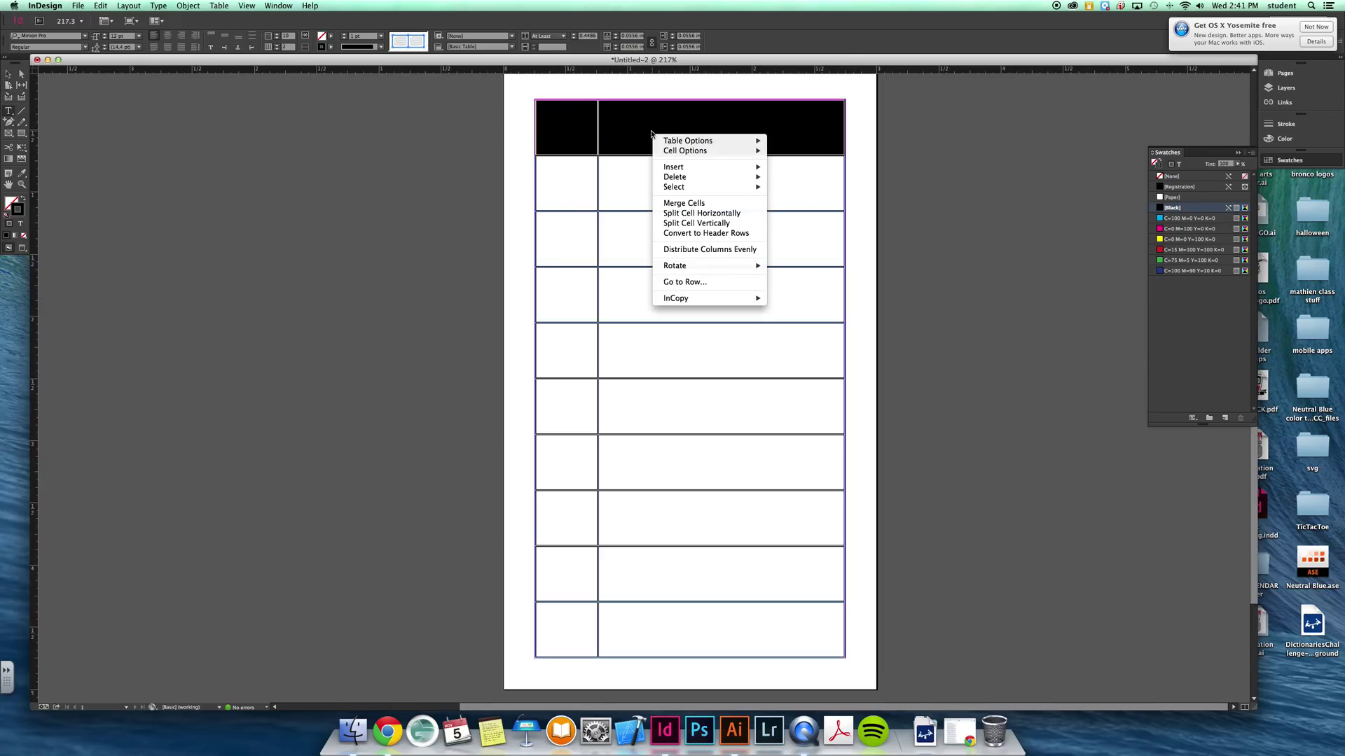
click(698, 203)
Merge the second row's two cells into one full-width cell
click(673, 179)
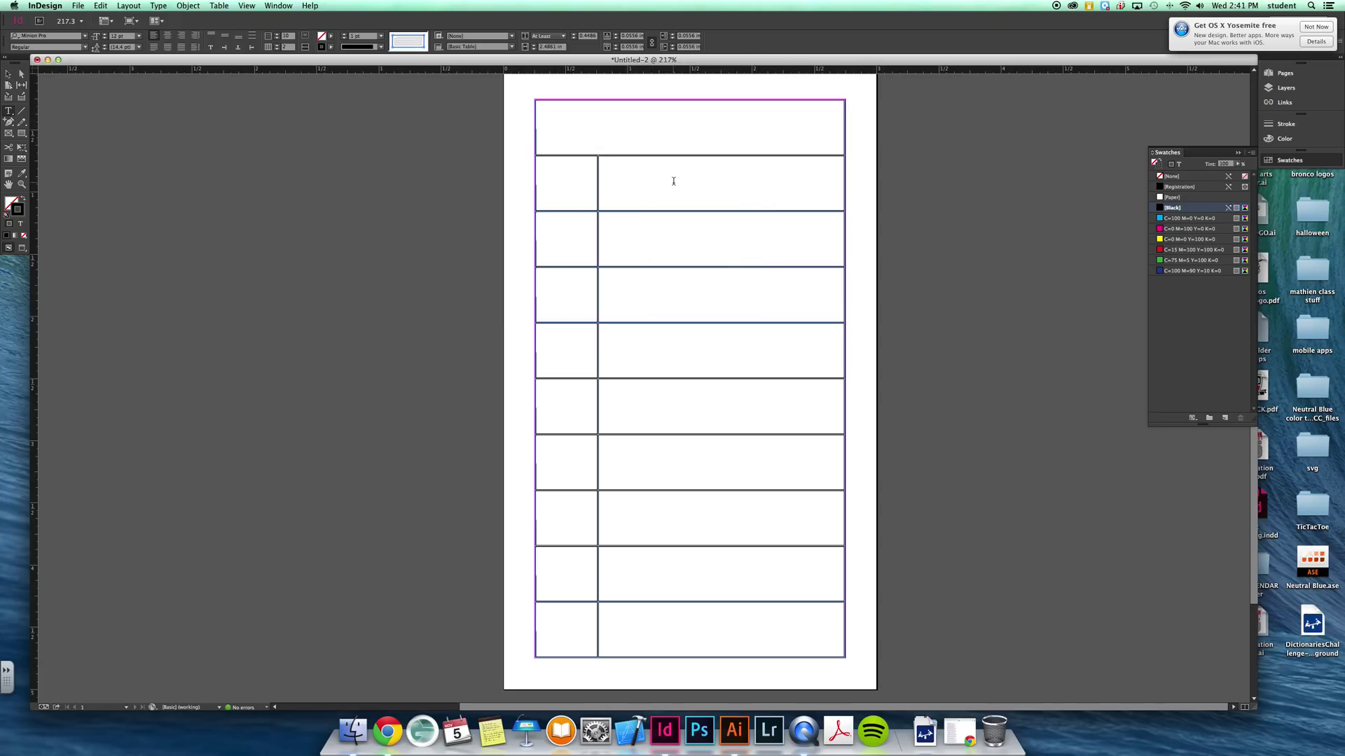
drag(762, 186, 570, 180)
right_click(660, 202)
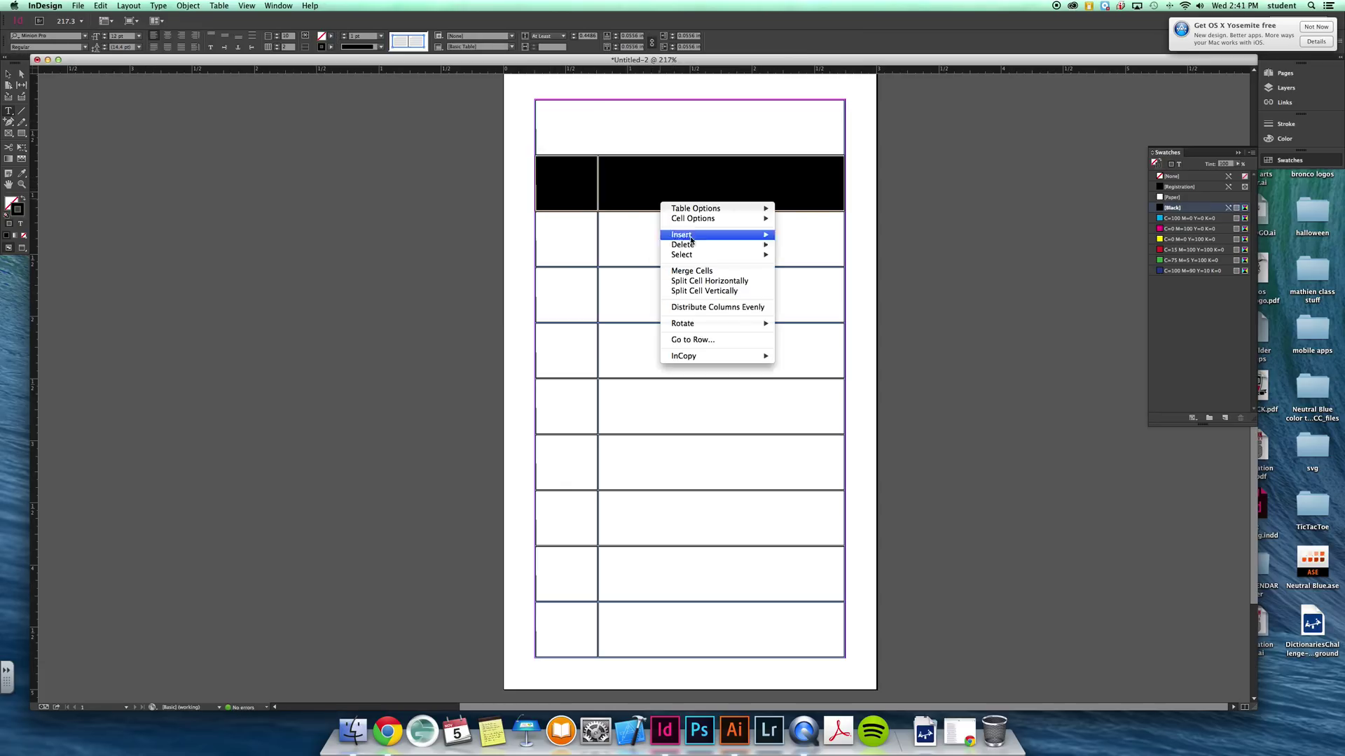
key(Escape)
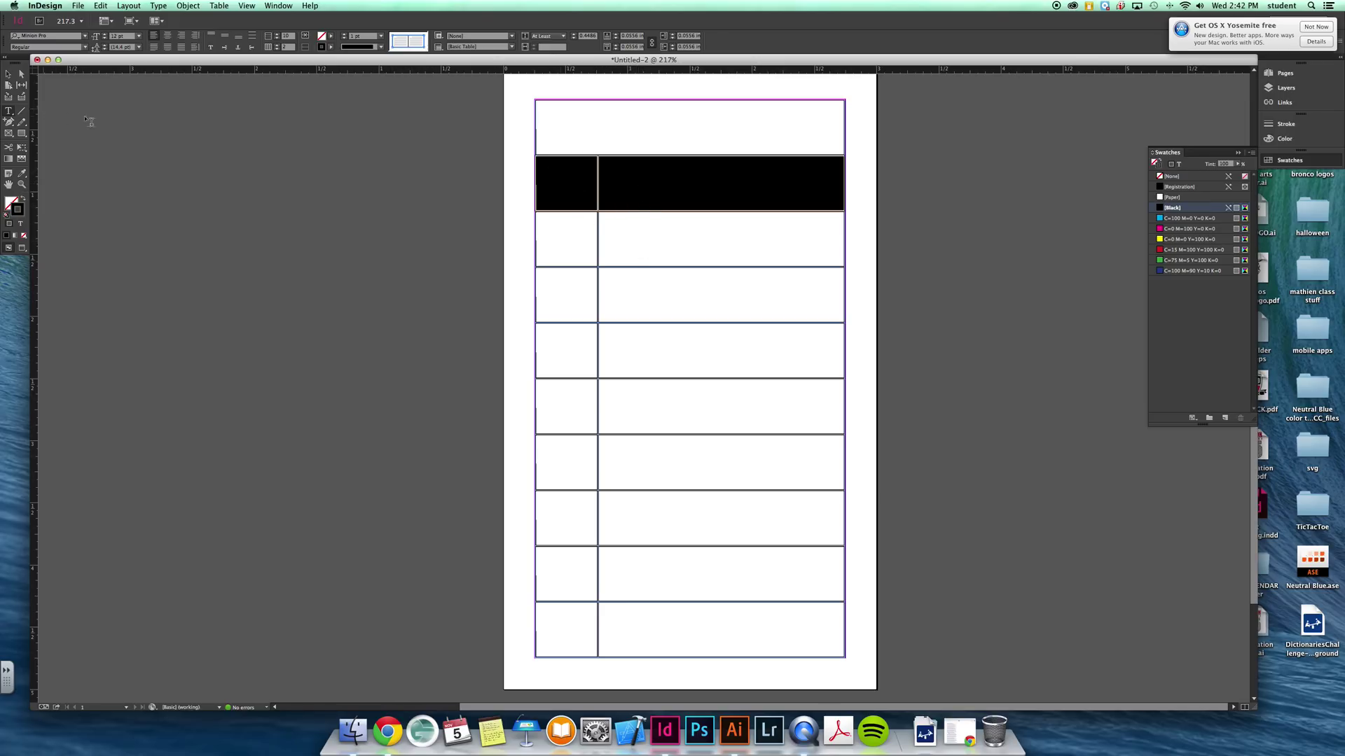
click(631, 200)
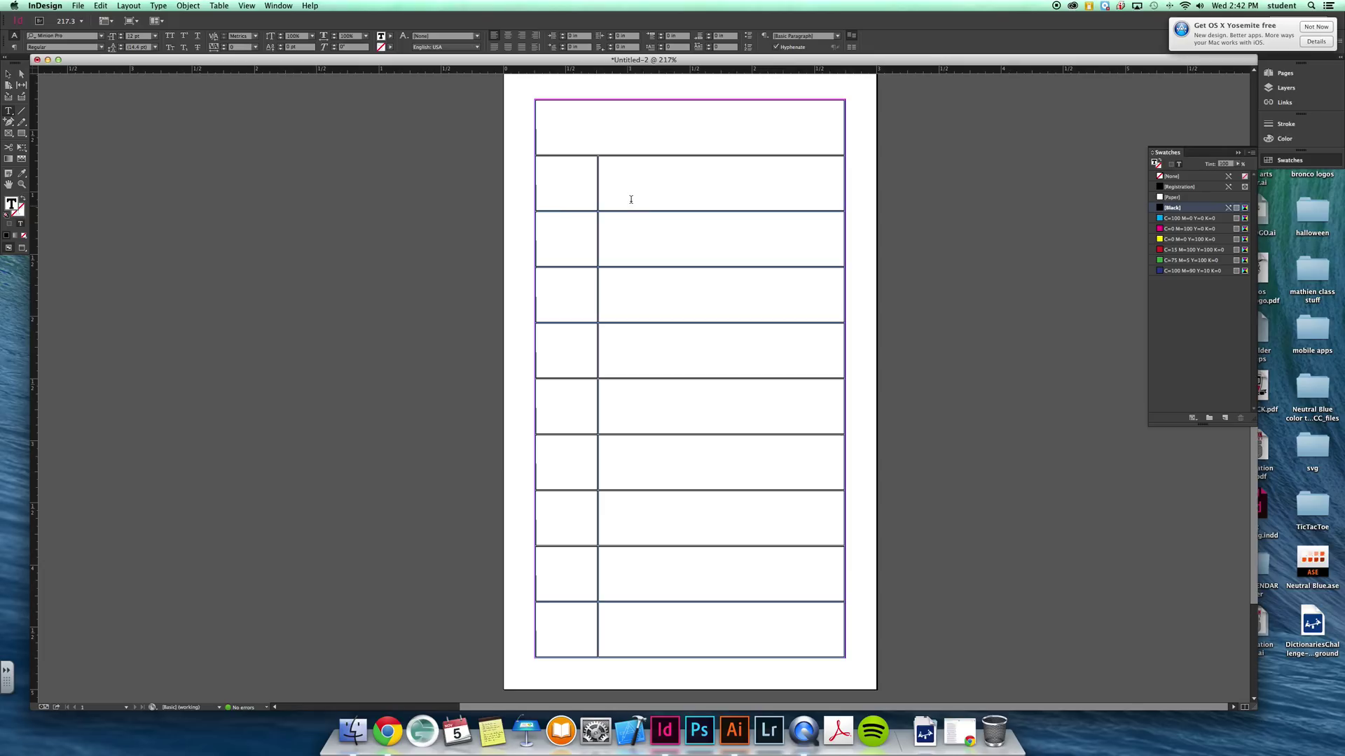
drag(631, 199, 560, 186)
right_click(649, 191)
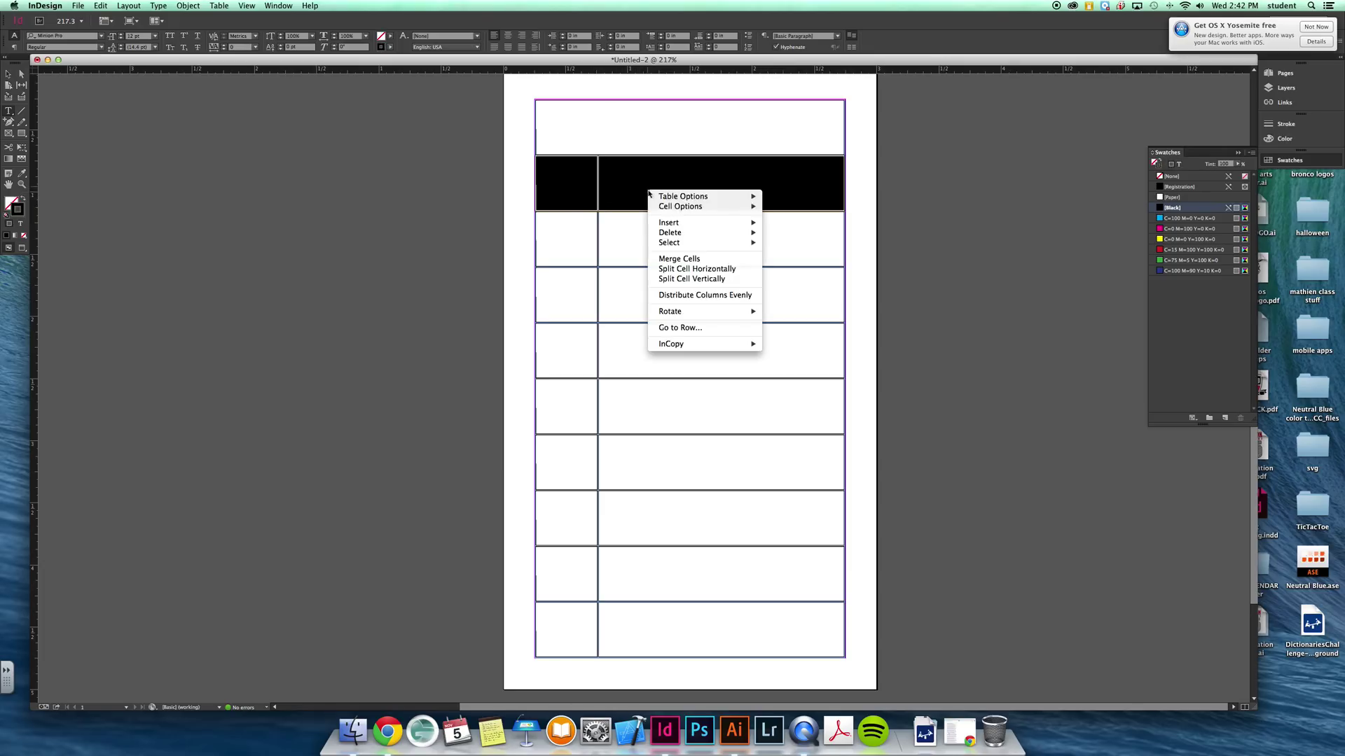
click(696, 259)
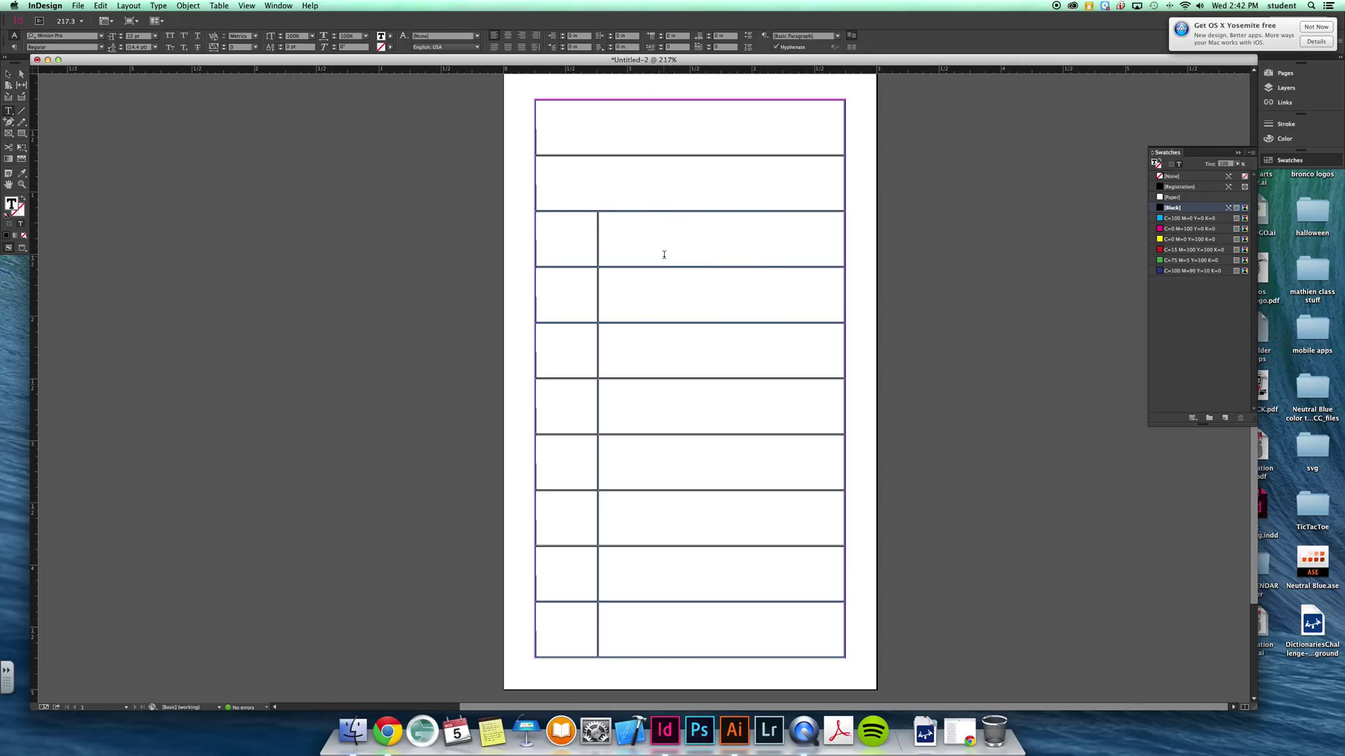
Select every table cell and centre its text horizontally and vertically
drag(755, 638, 630, 126)
scroll(657, 321, up, 2)
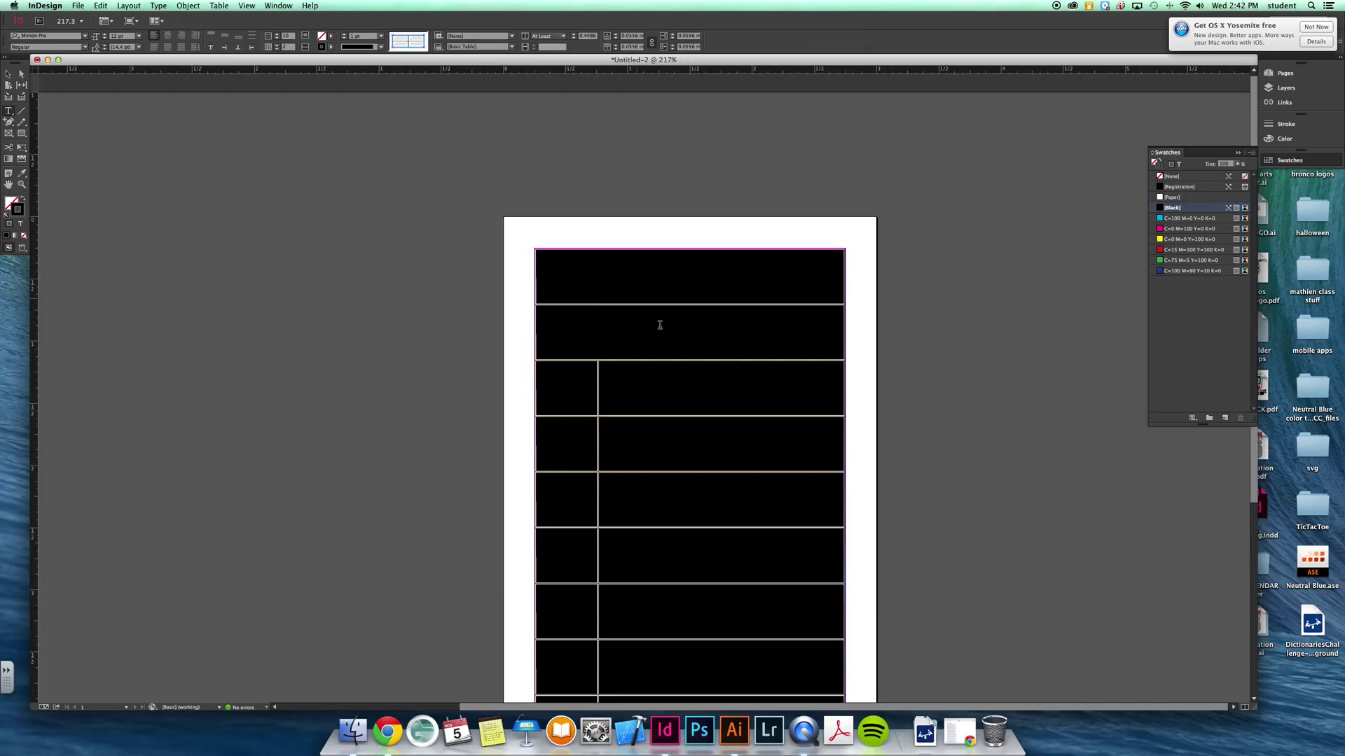
scroll(678, 344, down, 5)
scroll(681, 344, up, 3)
scroll(681, 345, down, 2)
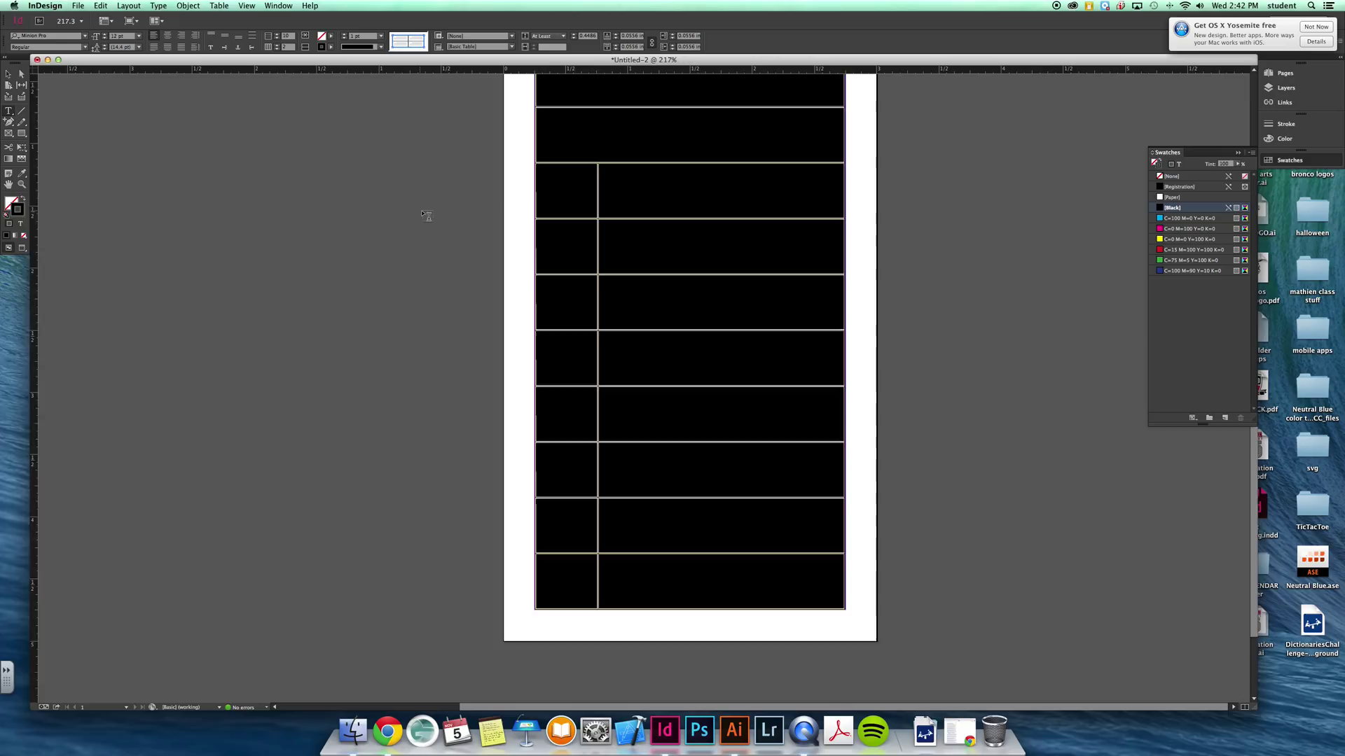
scroll(430, 215, up, 4)
scroll(429, 216, down, 1)
scroll(430, 215, down, 2)
scroll(429, 217, up, 2)
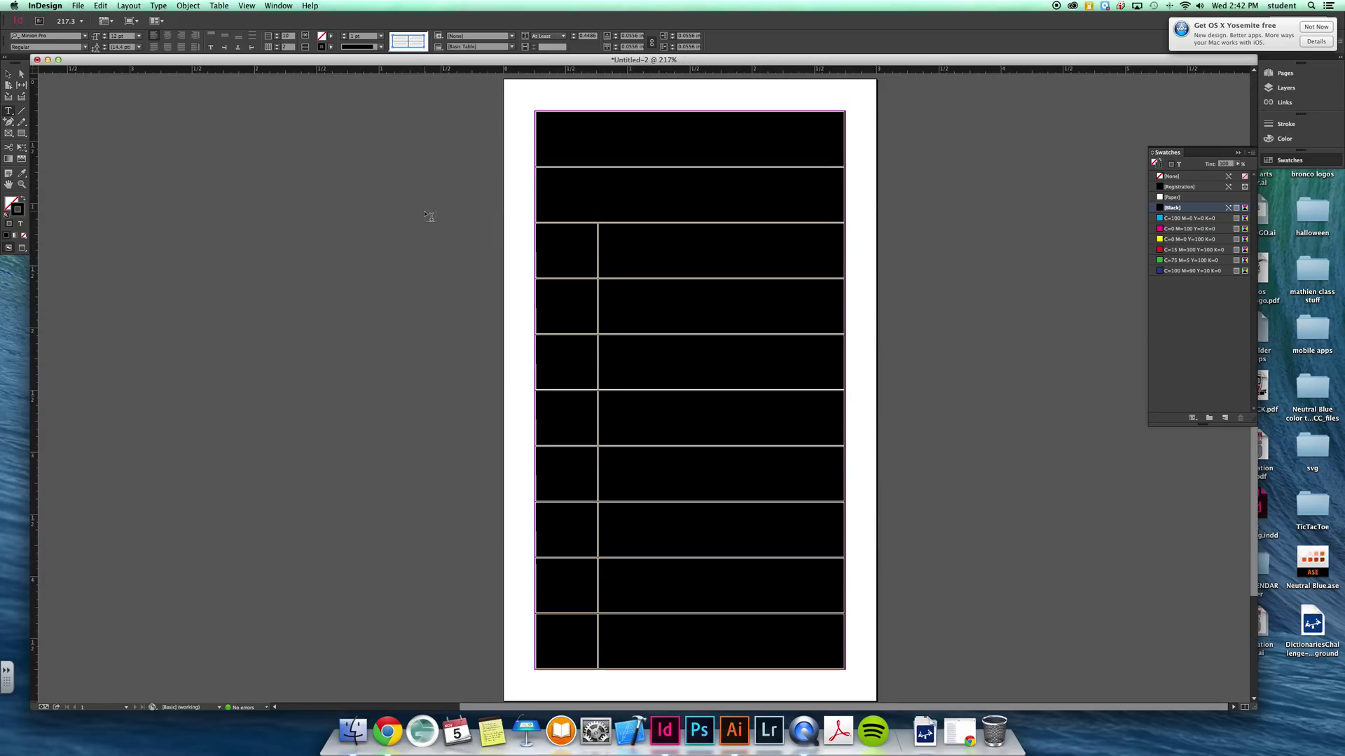
click(168, 37)
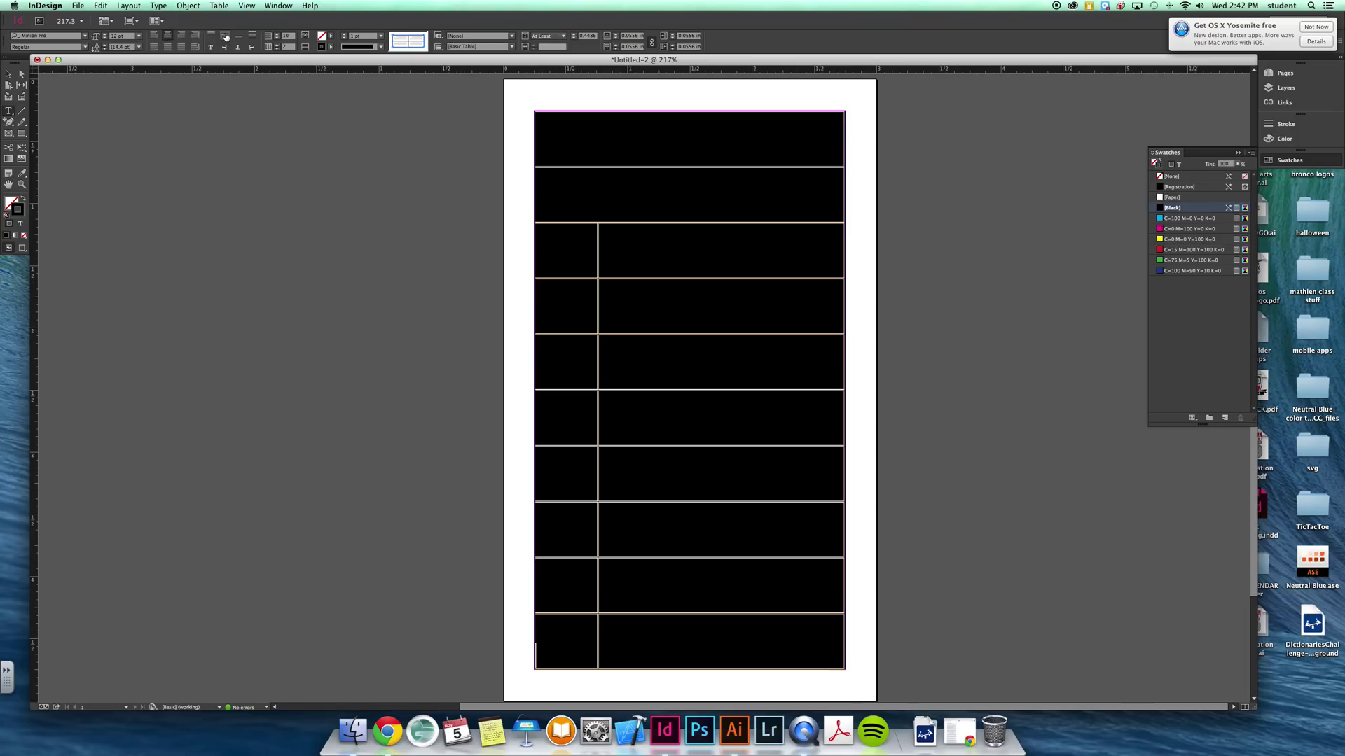
click(226, 36)
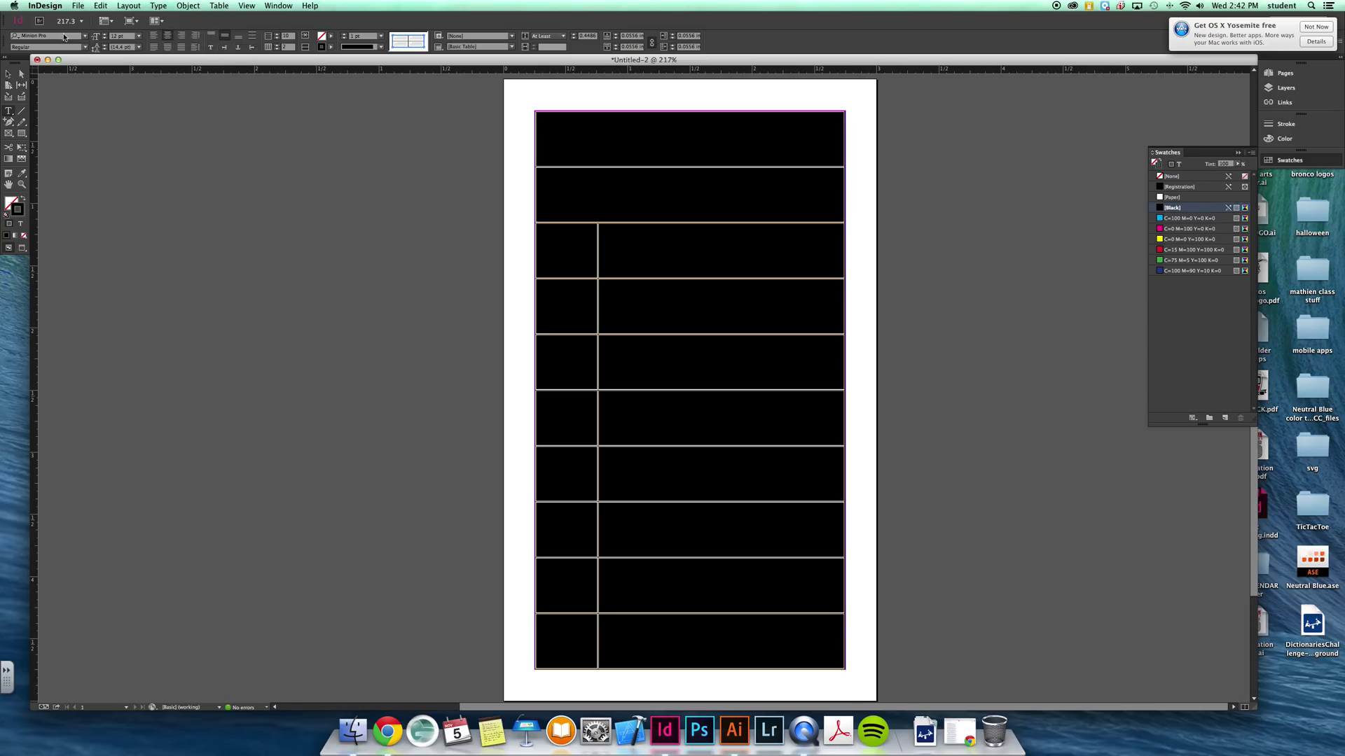
Set the table text's font to Futura Condensed Medium
click(85, 36)
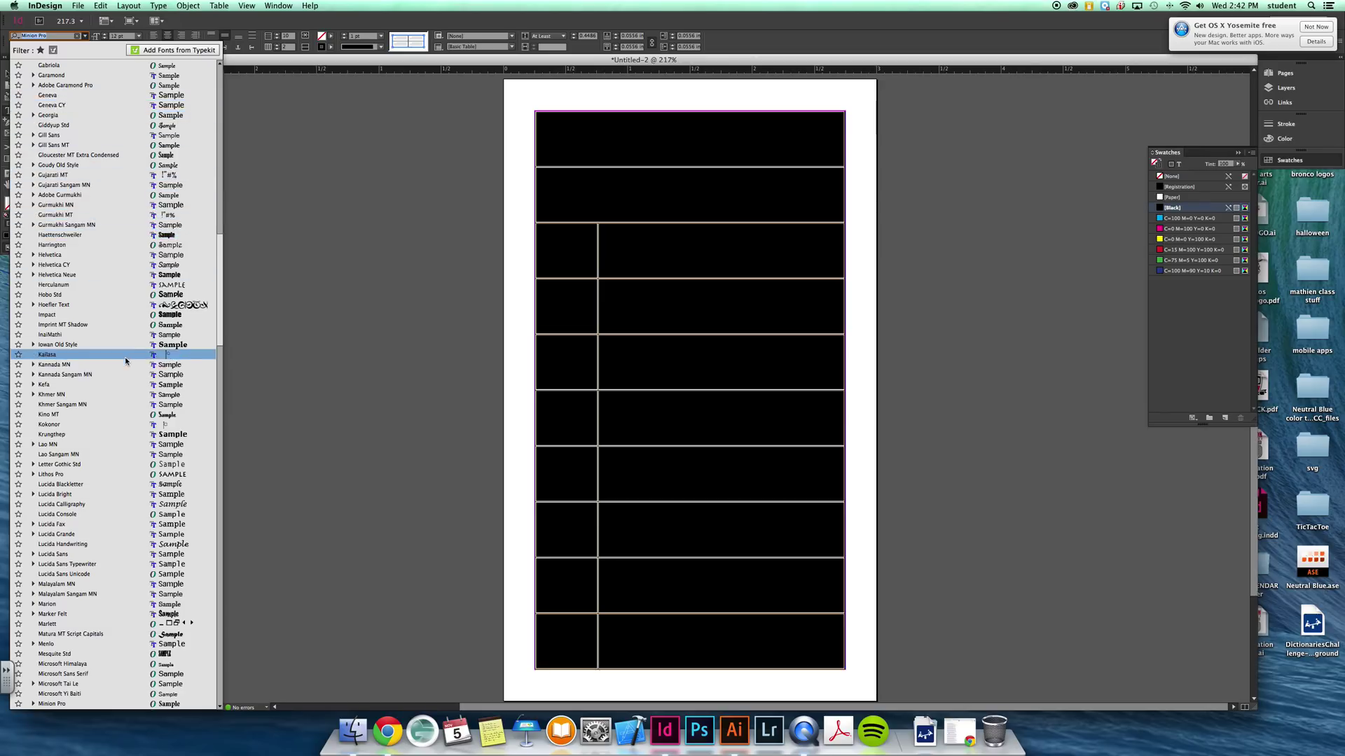
scroll(111, 300, down, 3)
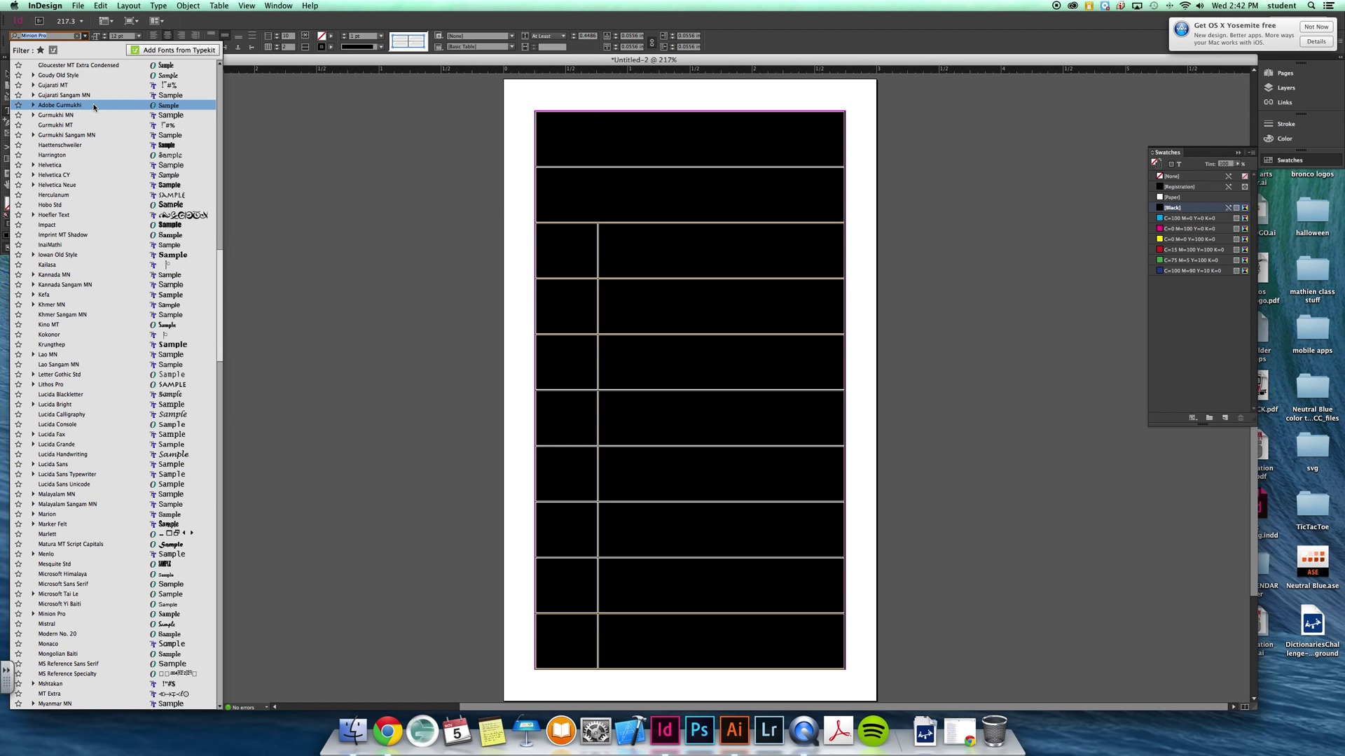
scroll(95, 111, down, 3)
scroll(95, 110, up, 5)
scroll(94, 147, up, 5)
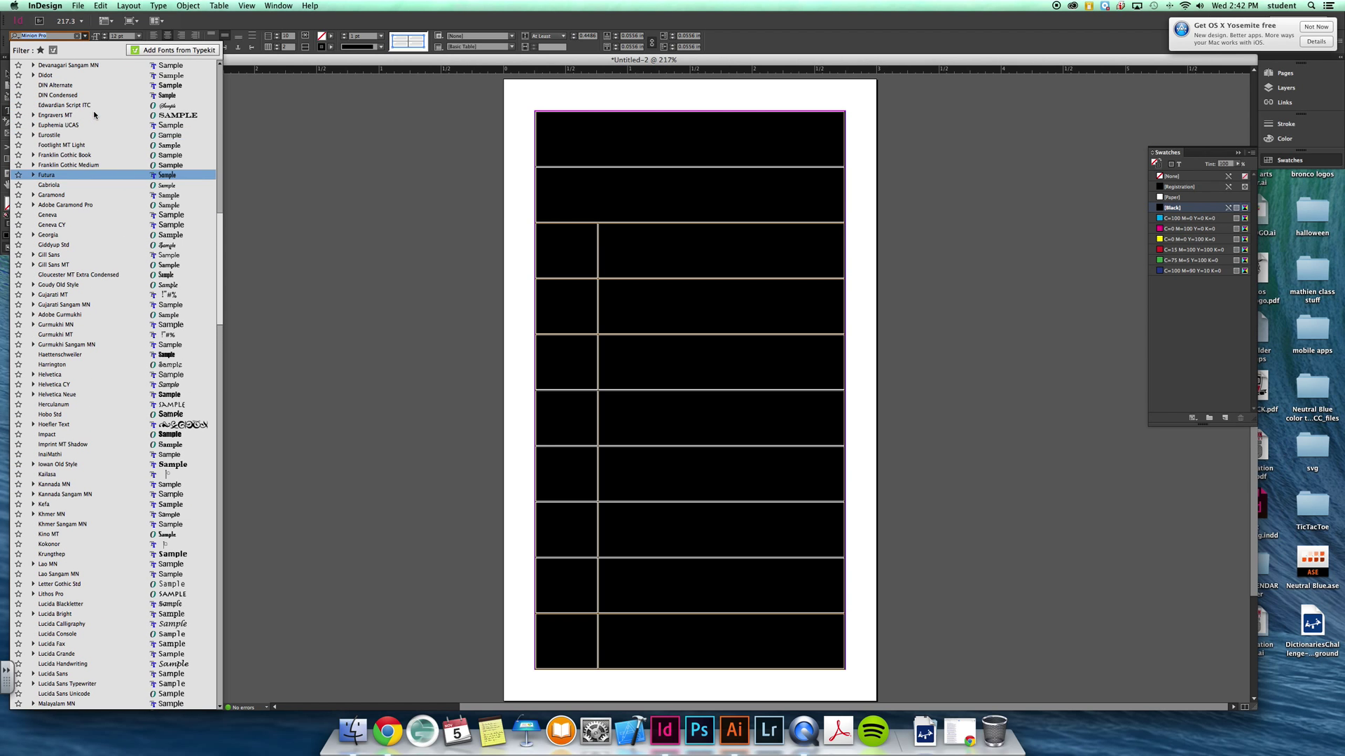
click(91, 177)
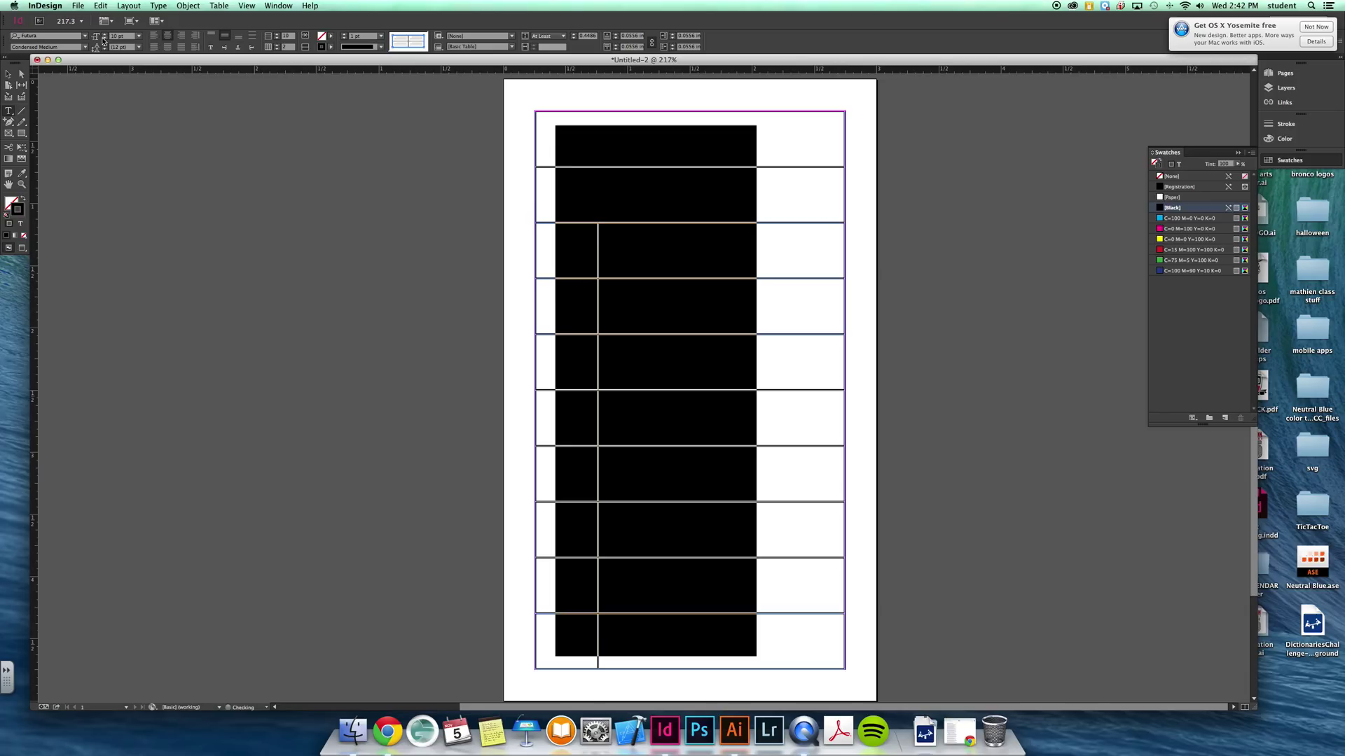
click(659, 118)
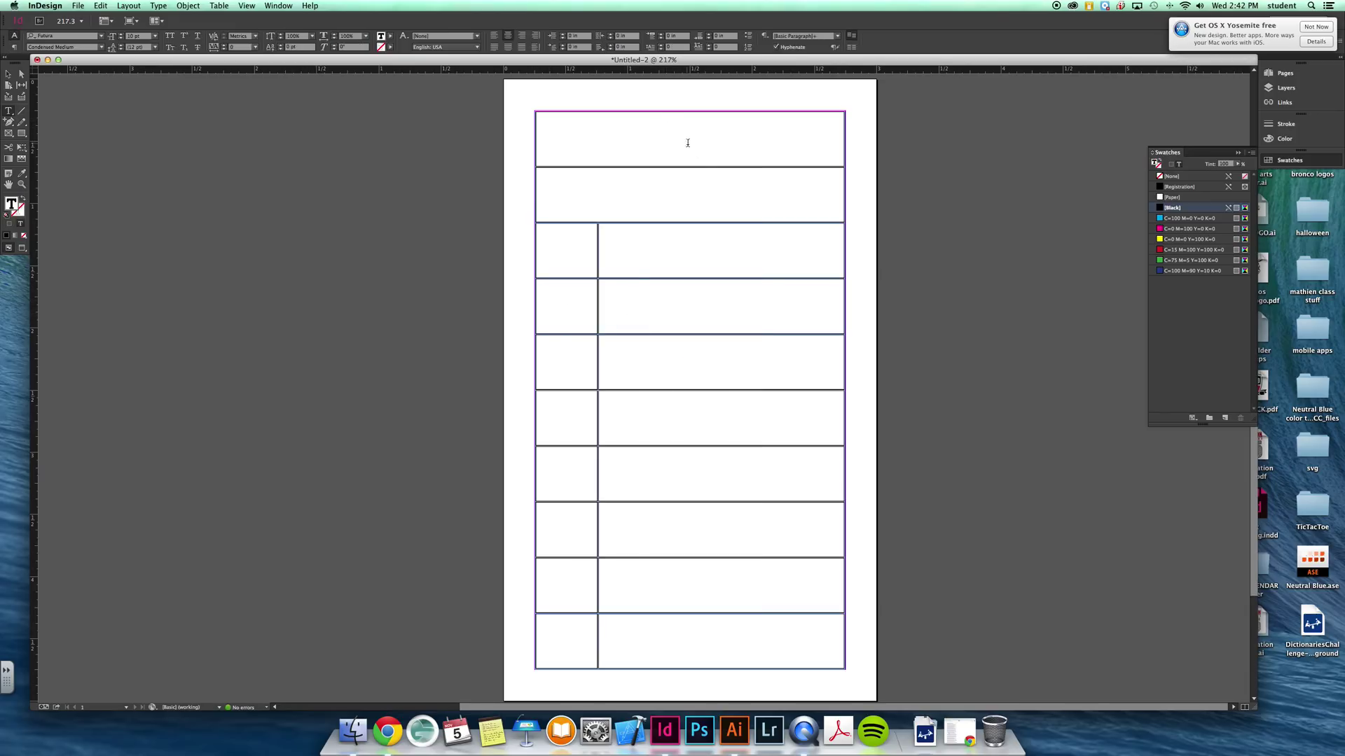
text(Cla)
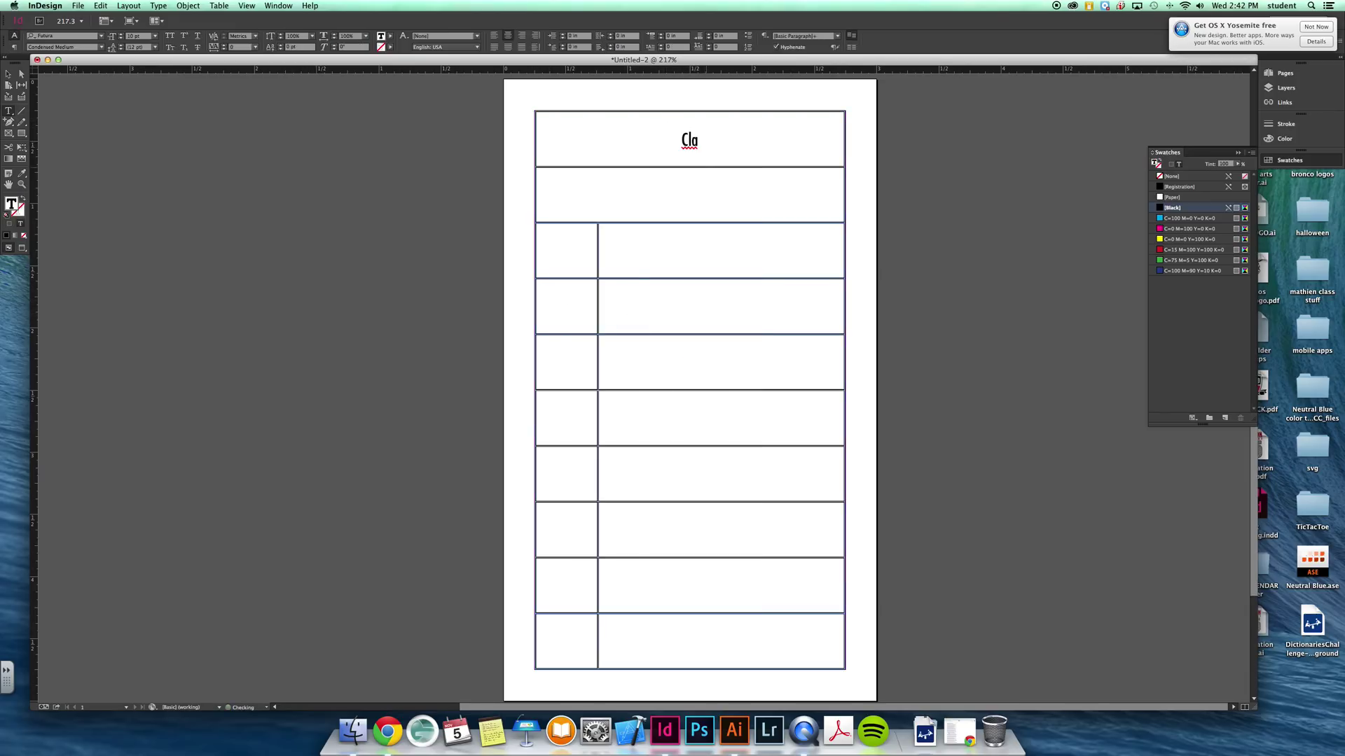
text(ss S)
text(chedule)
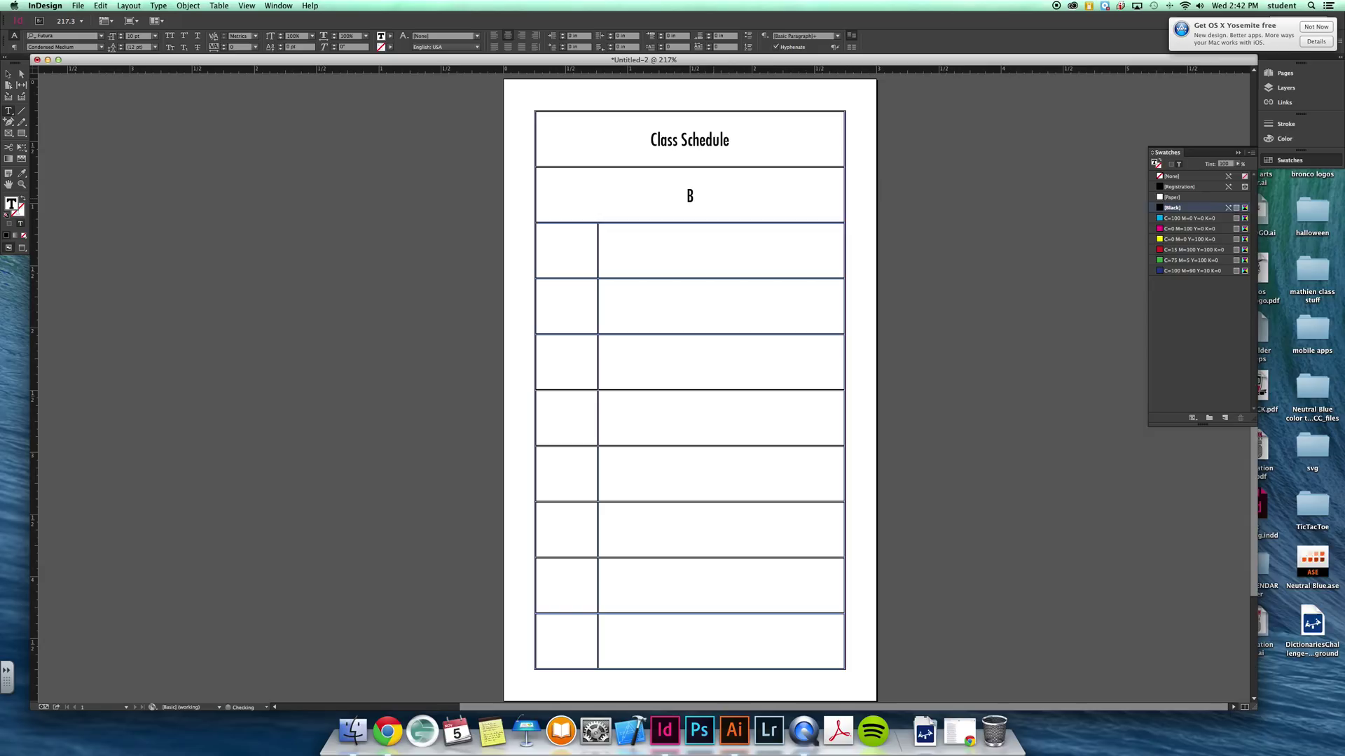
text(rian Mathien)
click(571, 253)
text(1)
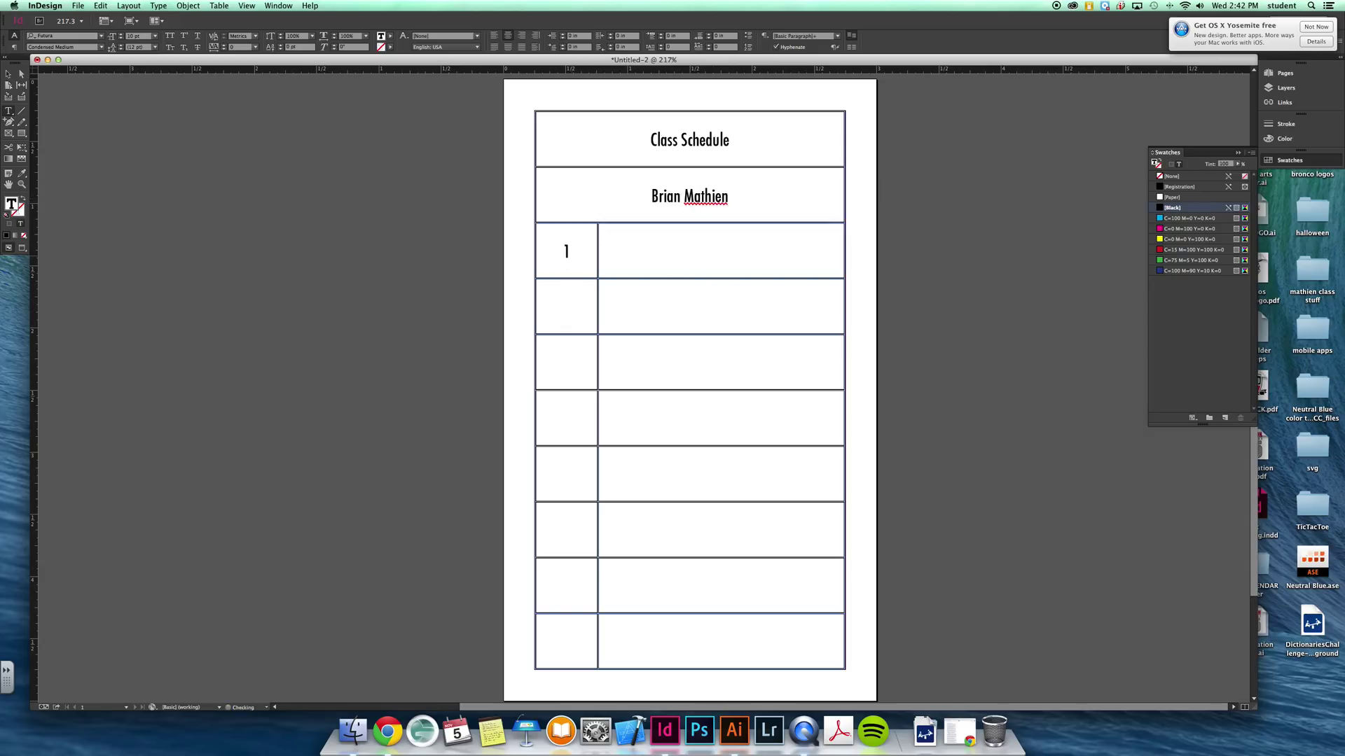
key(Down)
text(6)
key(Down)
text(7)
key(Down)
Fill rows 1–3 with 'Graphic Design' and row 4 with 'Lunch'
click(733, 253)
text(Graphic)
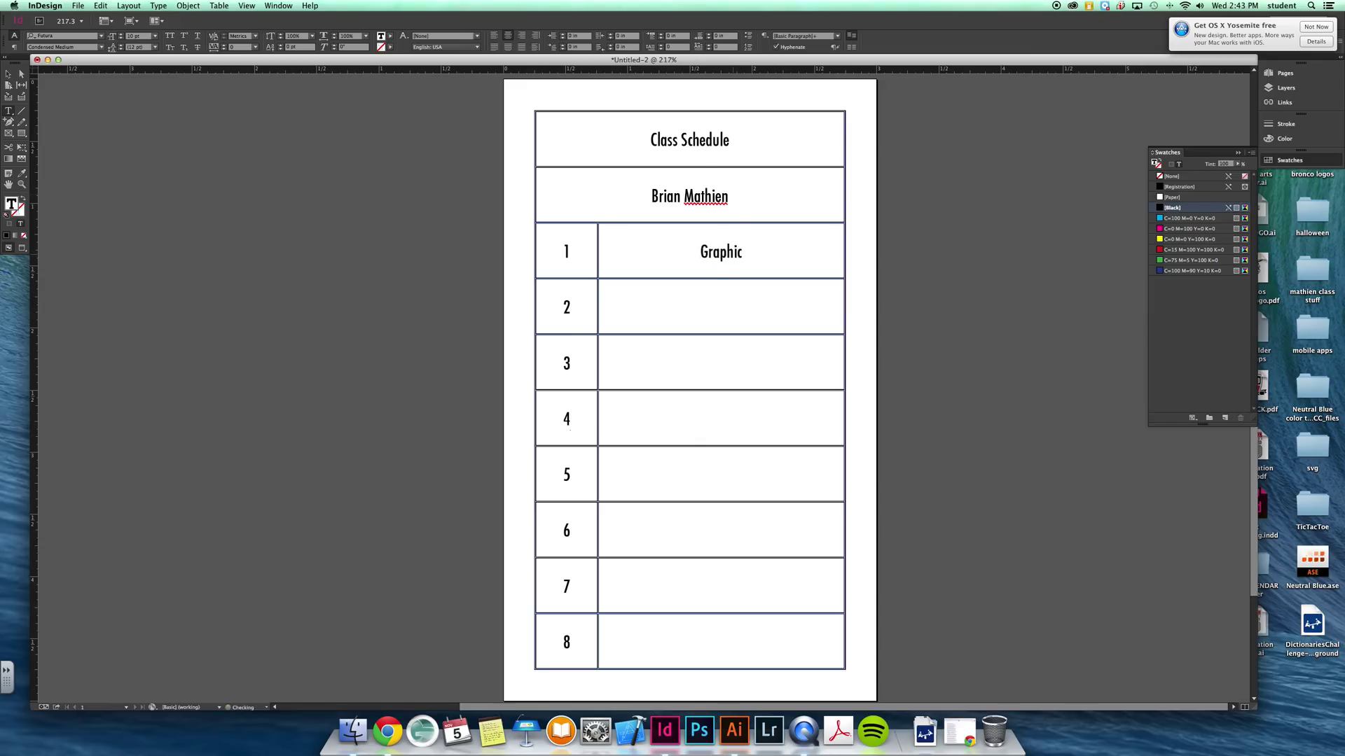
text( Design)
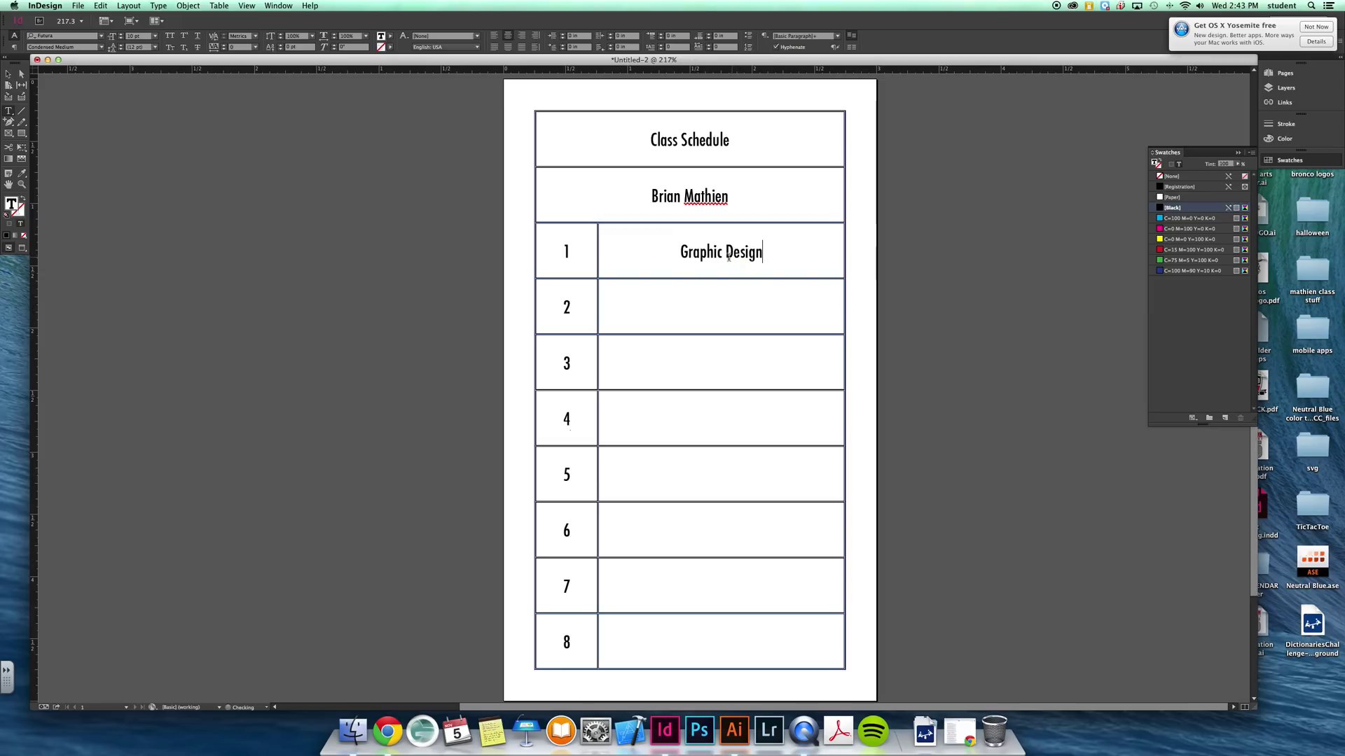
triple_click(720, 252)
key(super+c)
click(725, 307)
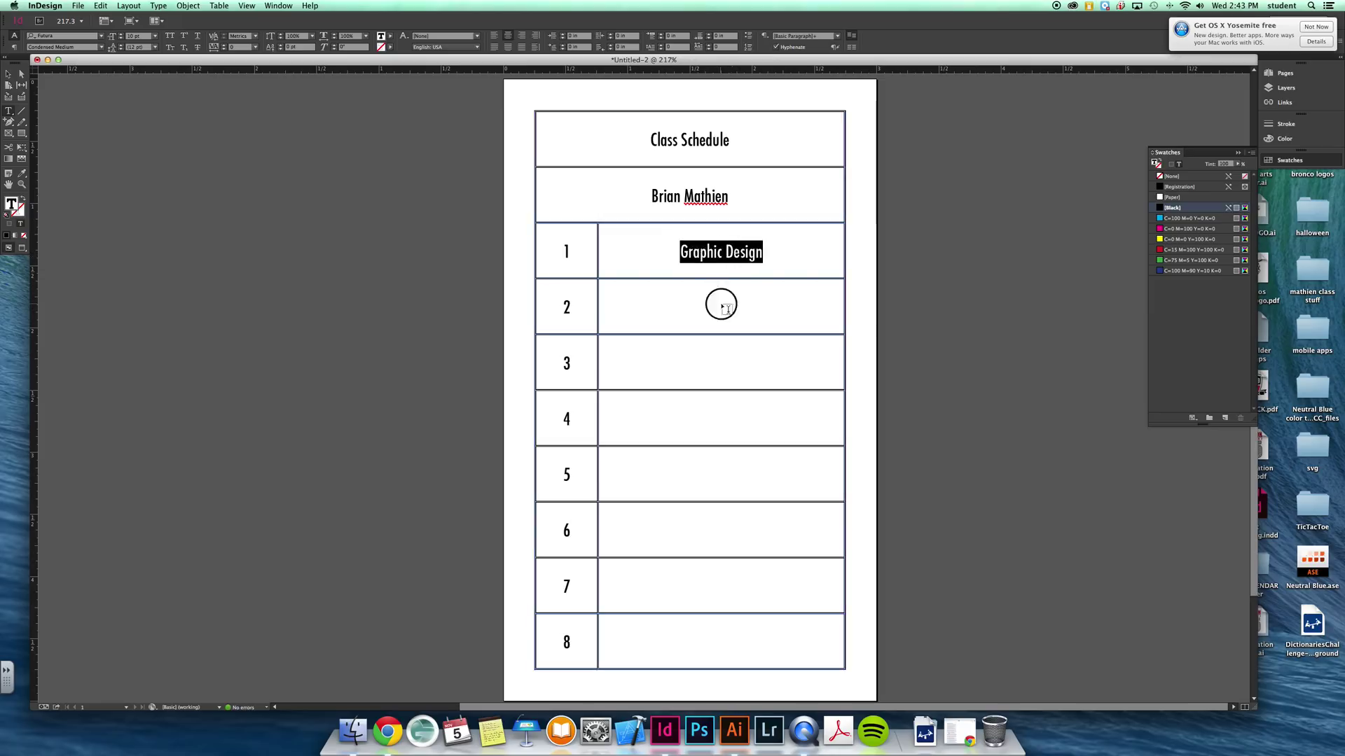
key(super+v)
click(724, 361)
key(super+v)
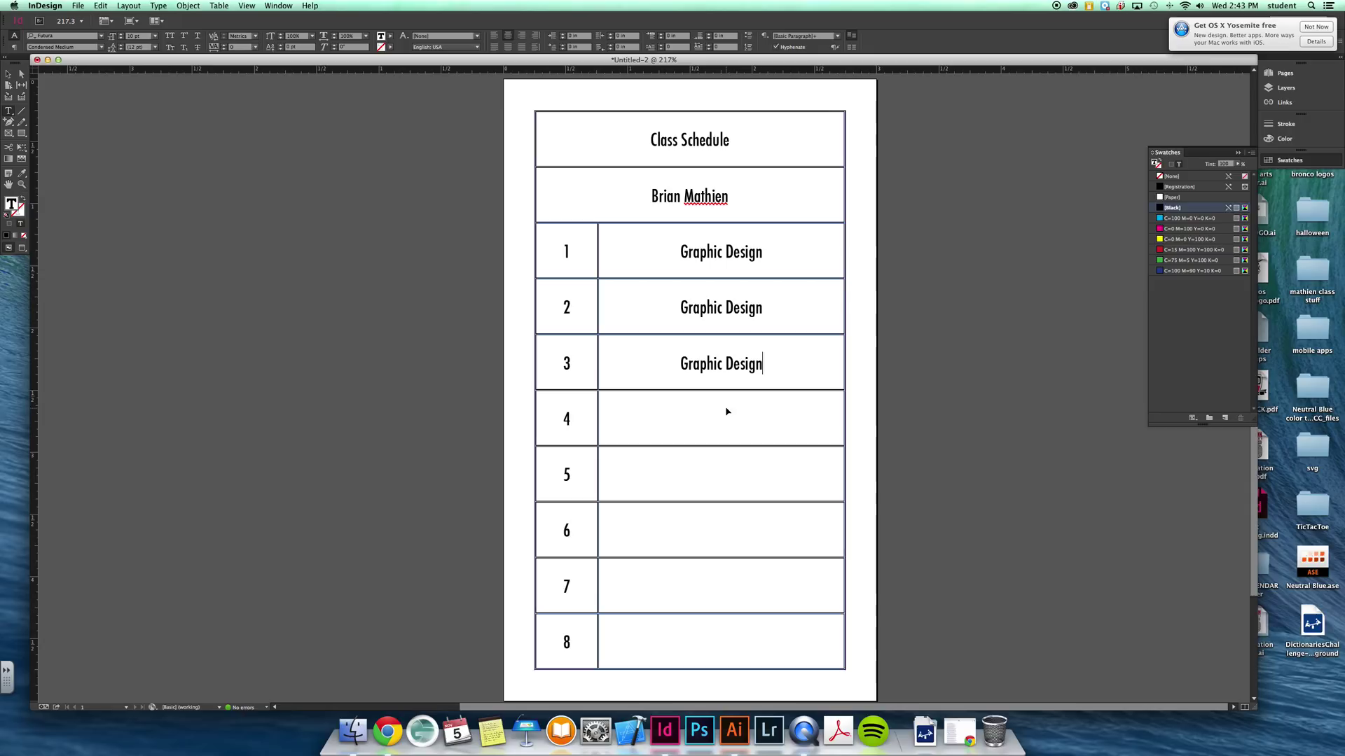
click(718, 417)
text(Lunch)
Fill rows 5–6 with 'Mobile Apps' and row 7 with 'Hall Duty'
click(713, 456)
text(MOv)
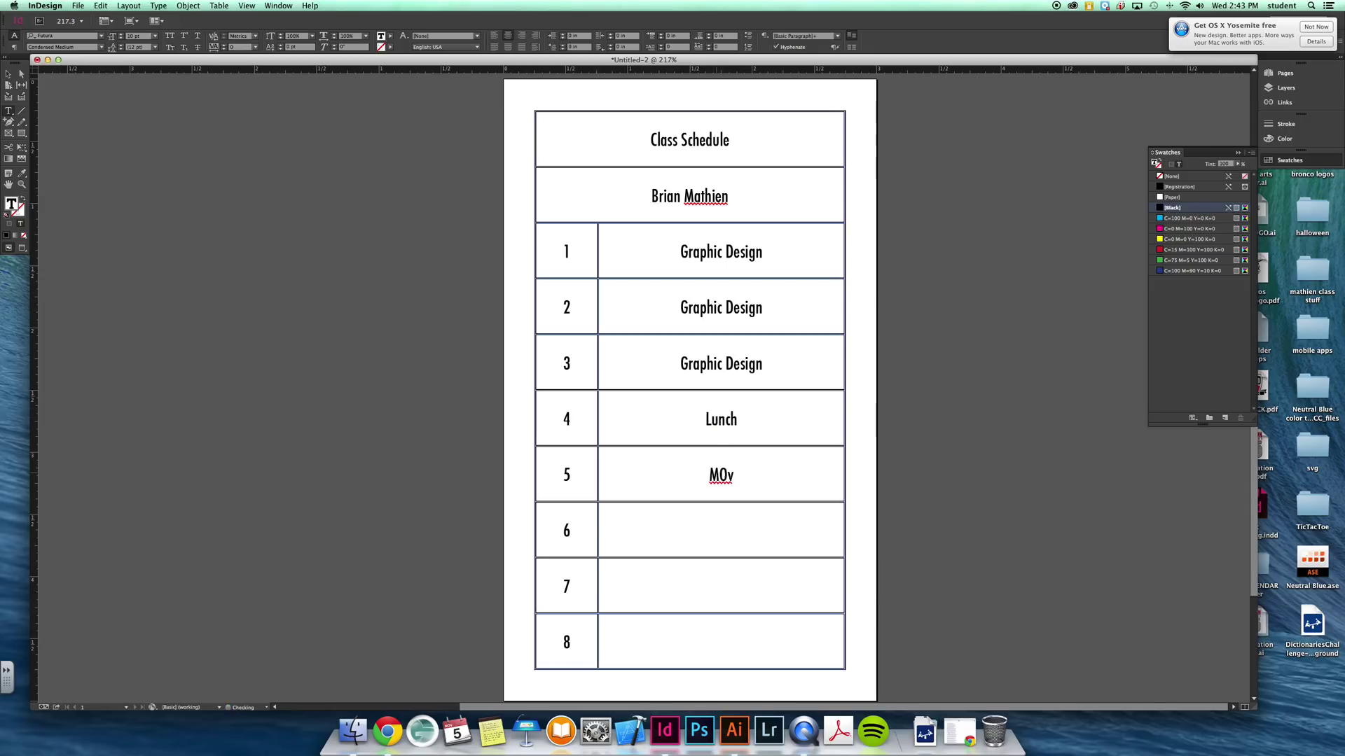
key(BackSpace)
key(BackSpace)
text(ob)
text(ile Apps)
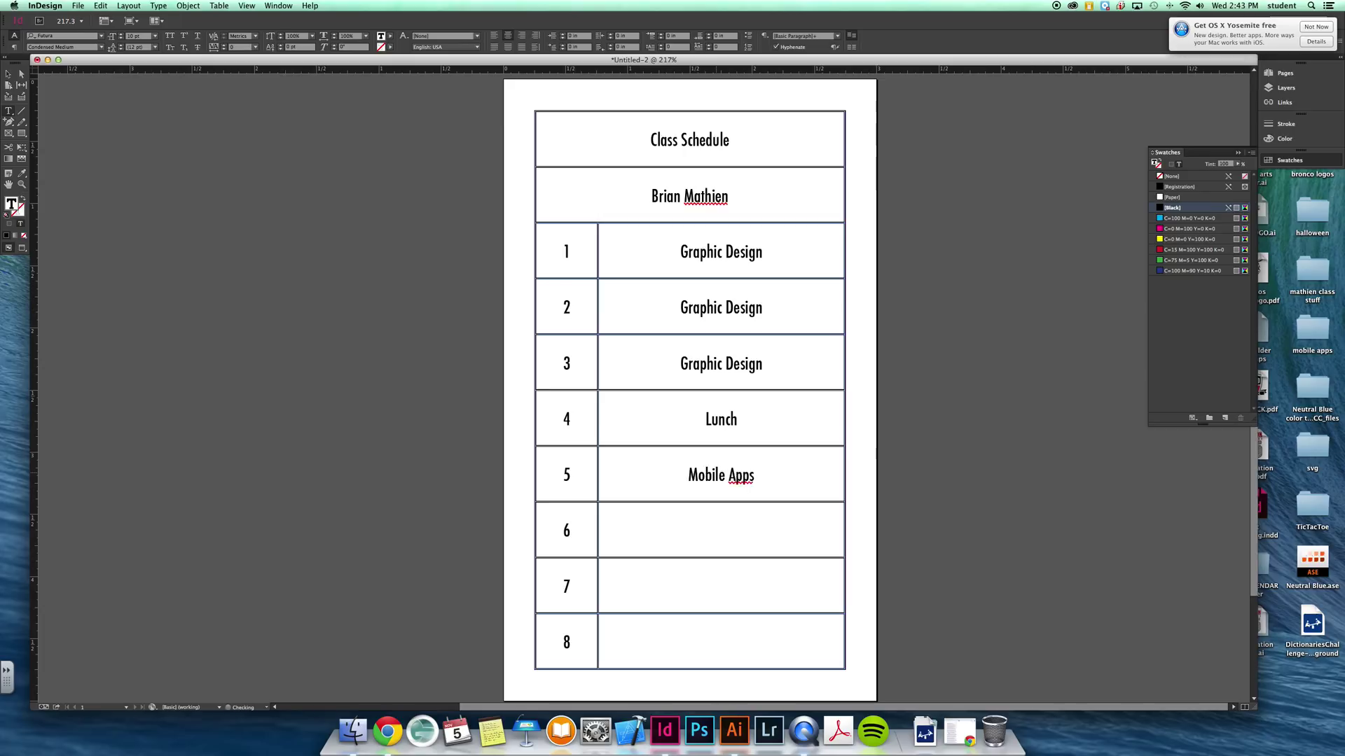
drag(758, 478, 691, 476)
key(ctrl+c)
click(716, 527)
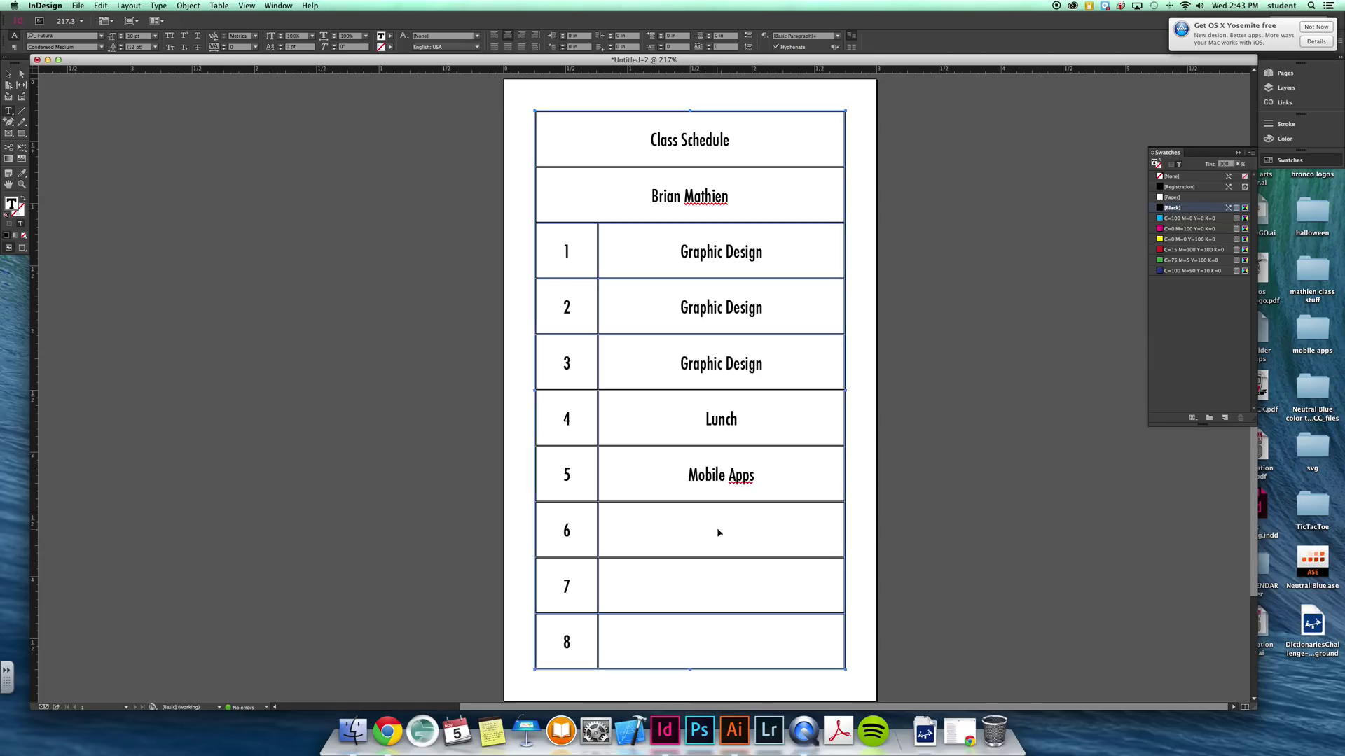
key(ctrl+v)
click(719, 584)
key(ctrl+v)
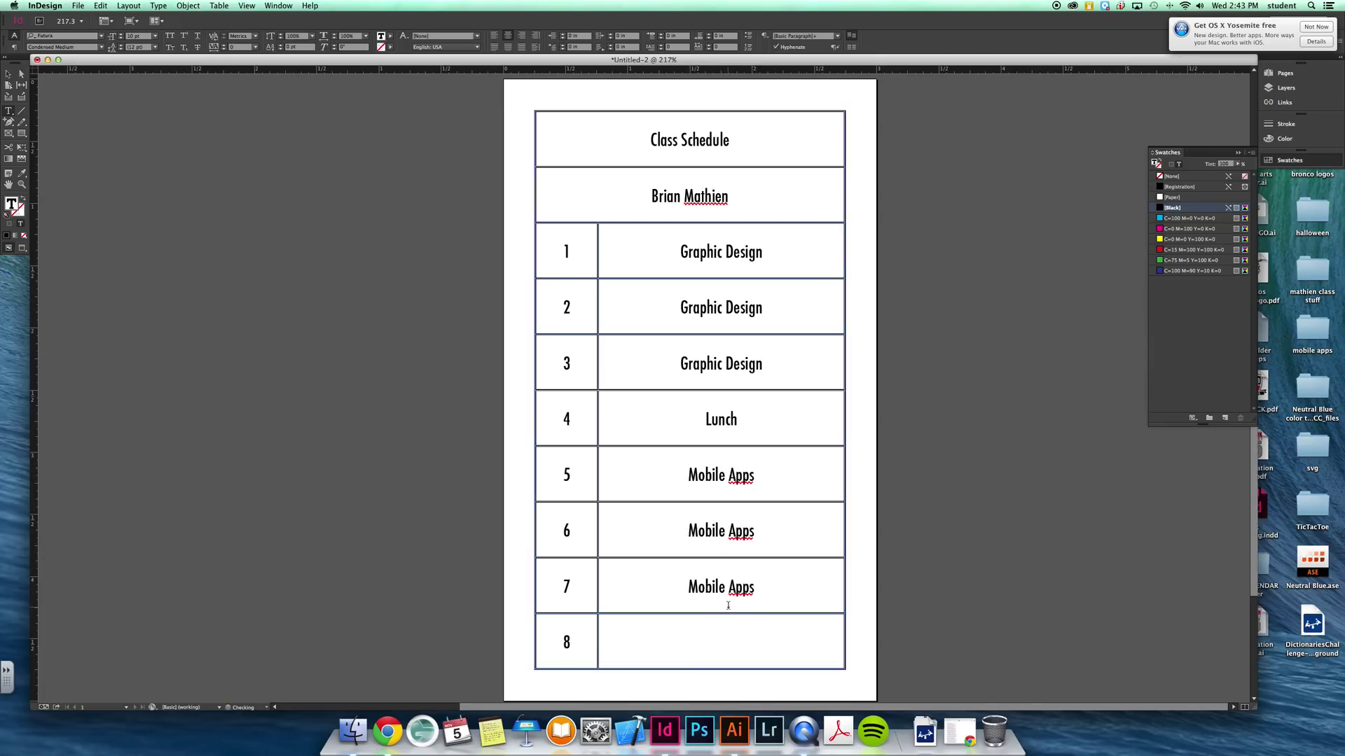
drag(757, 594, 687, 584)
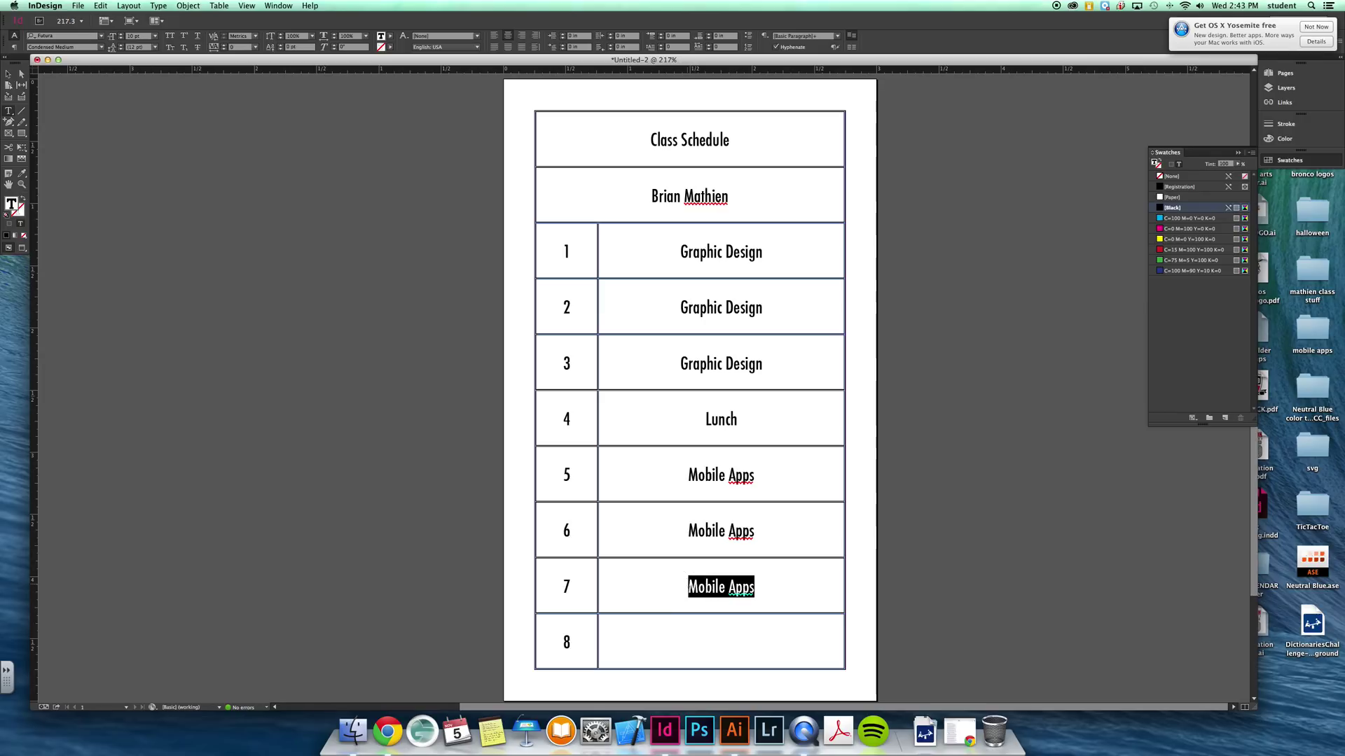
text(Hall Duty)
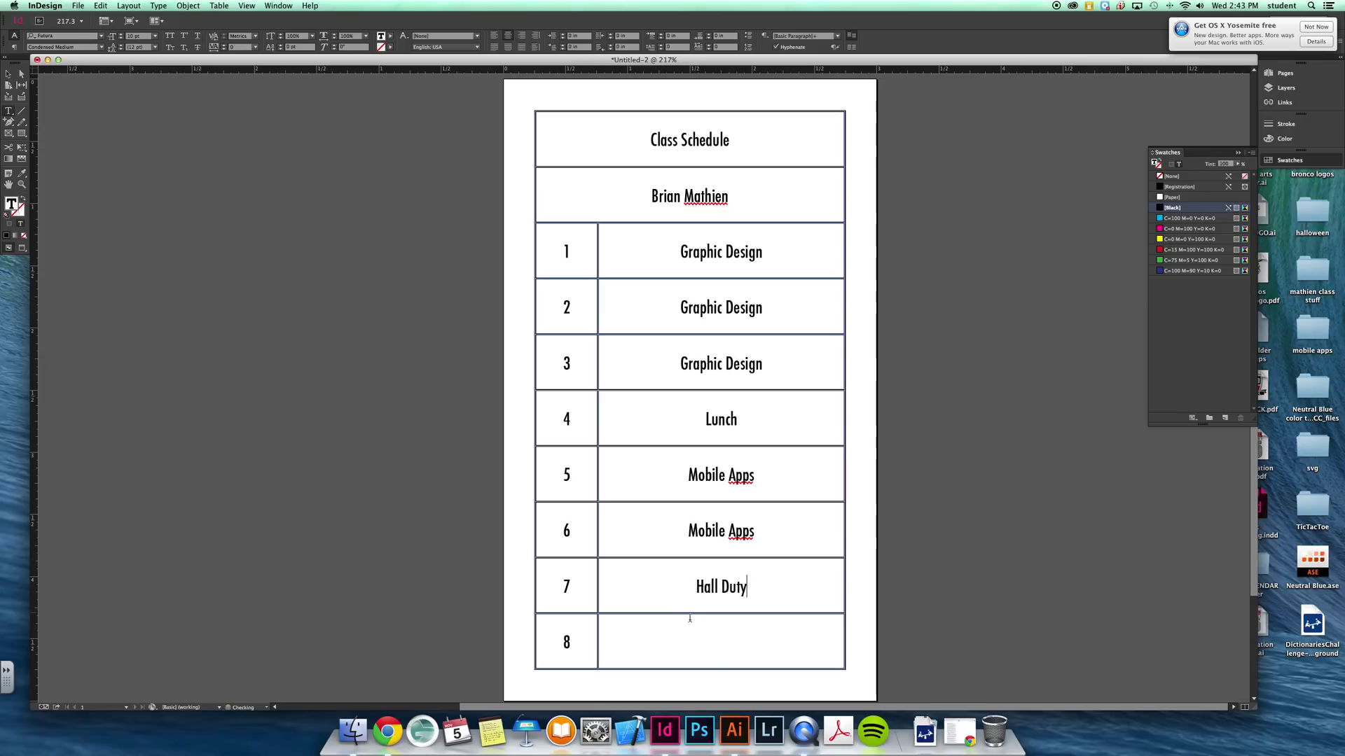
Enter 'Open' in row 8
click(689, 619)
text(OPen)
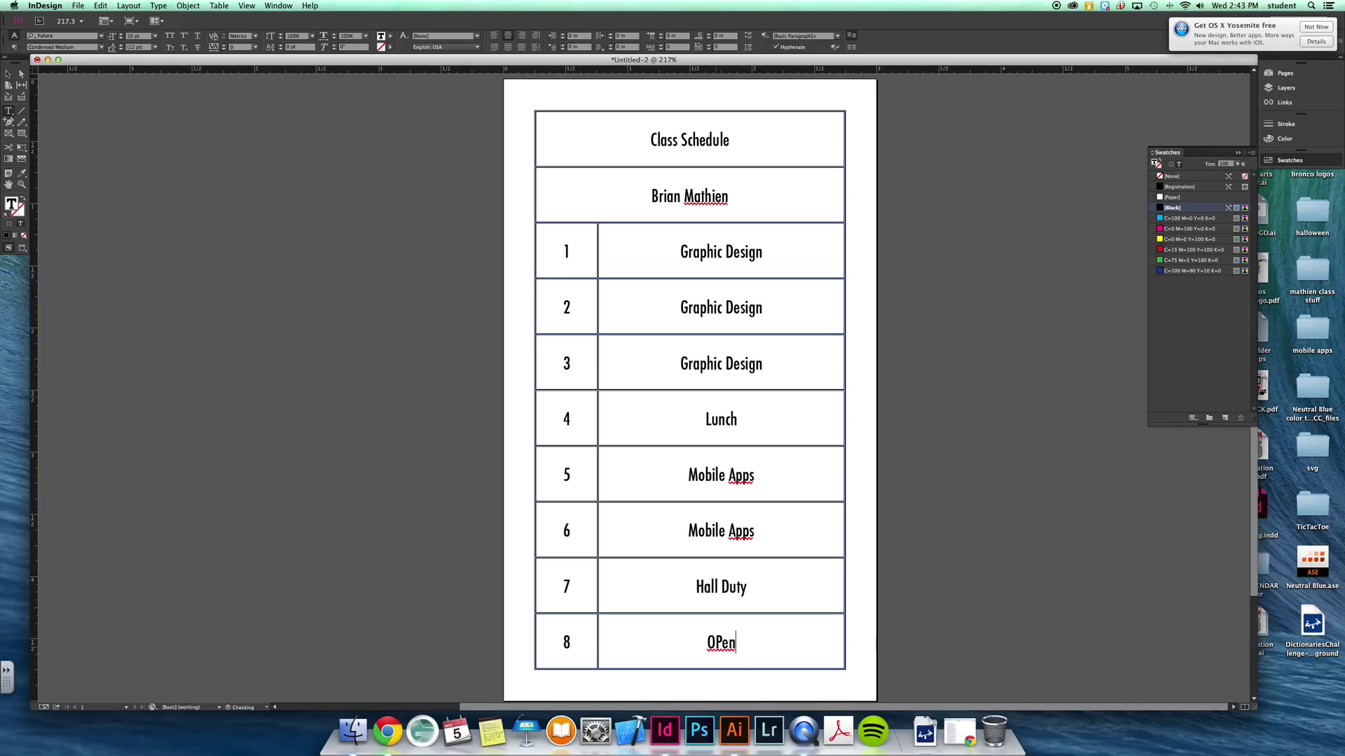
key(BackSpace)
key(BackSpace)
key(BackSpace)
text(pen)
Give row 2 a red fill with no stroke colour
mouse_move(814, 304)
mouse_down()
mouse_move(504, 299)
mouse_move(517, 304)
mouse_up()
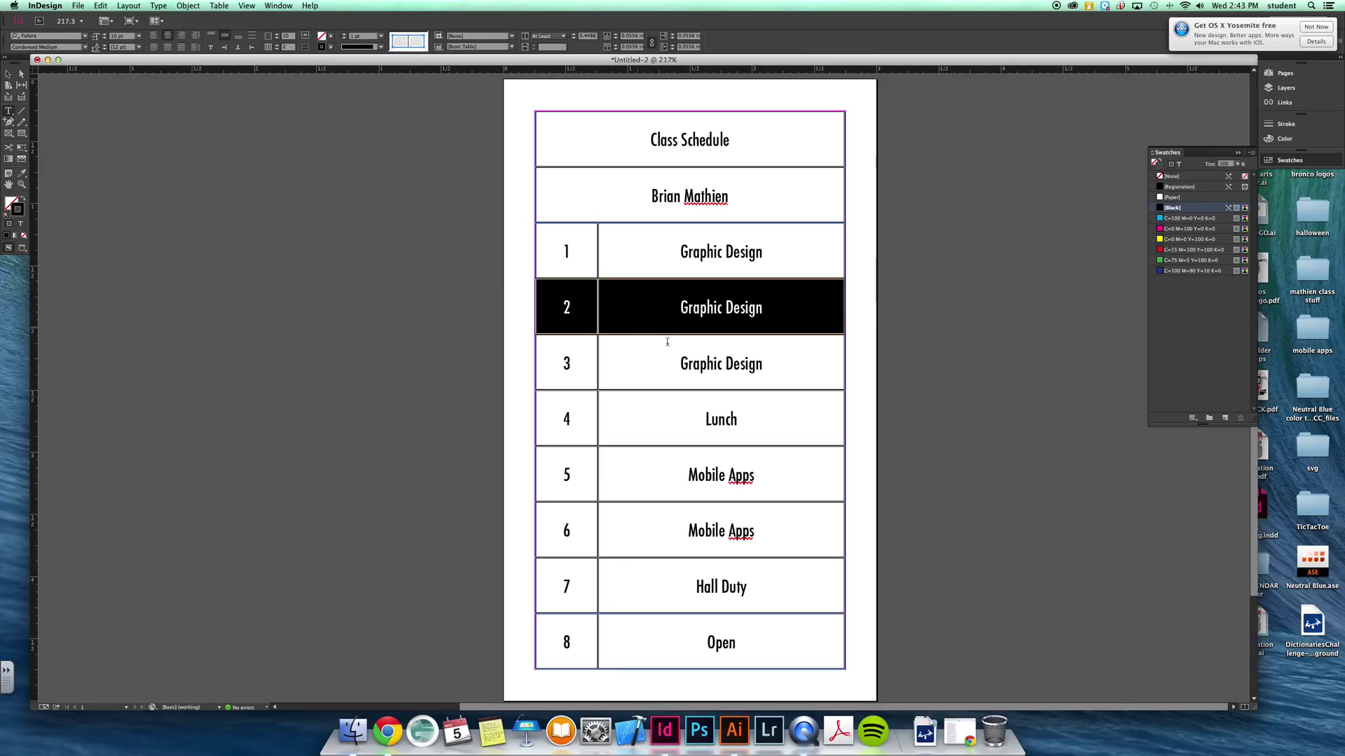
click(1174, 250)
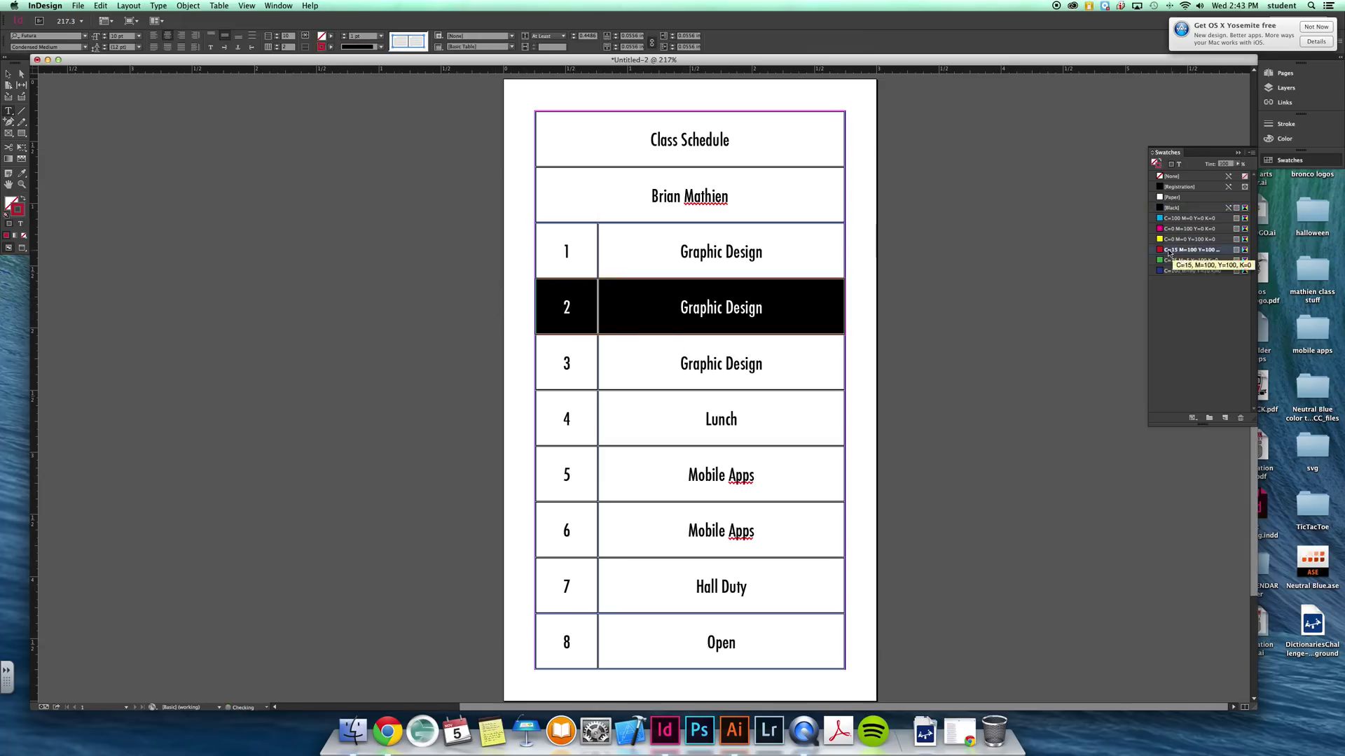
click(22, 199)
key(x)
key(slash)
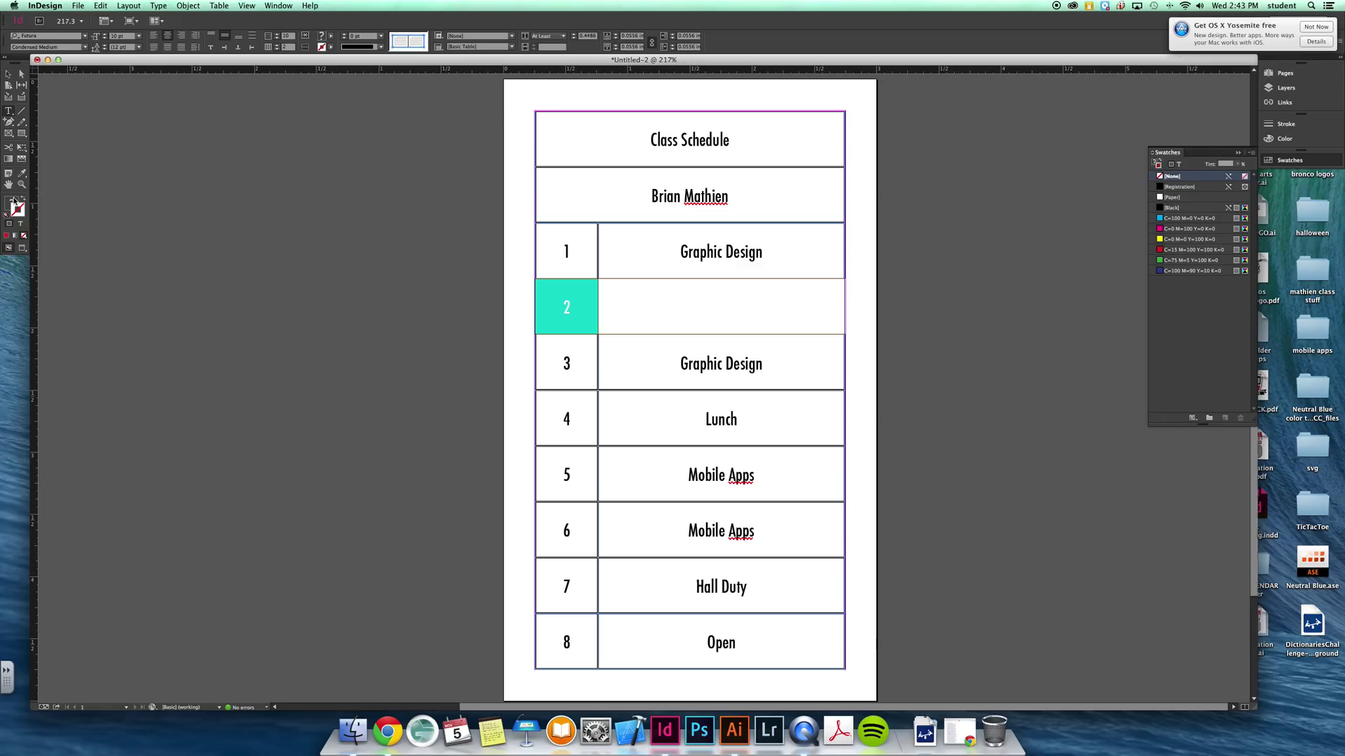
click(13, 203)
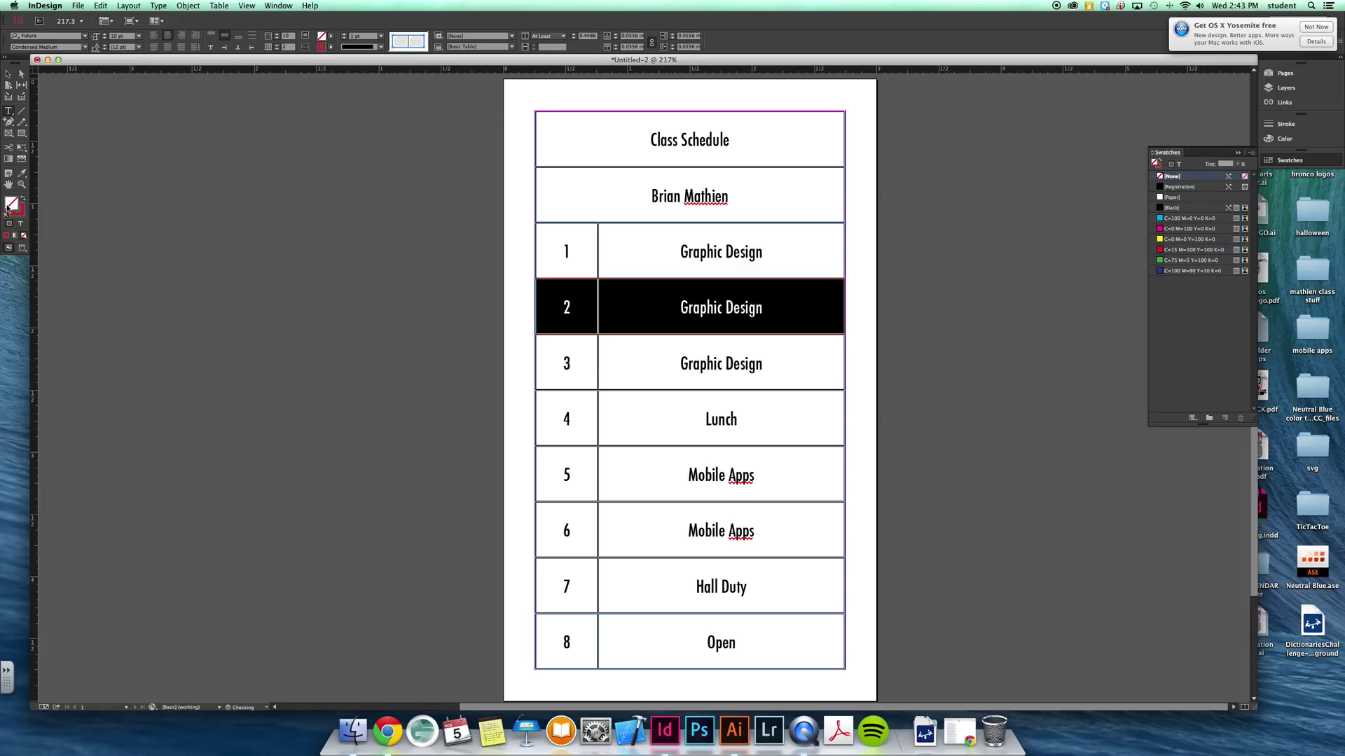
click(6, 212)
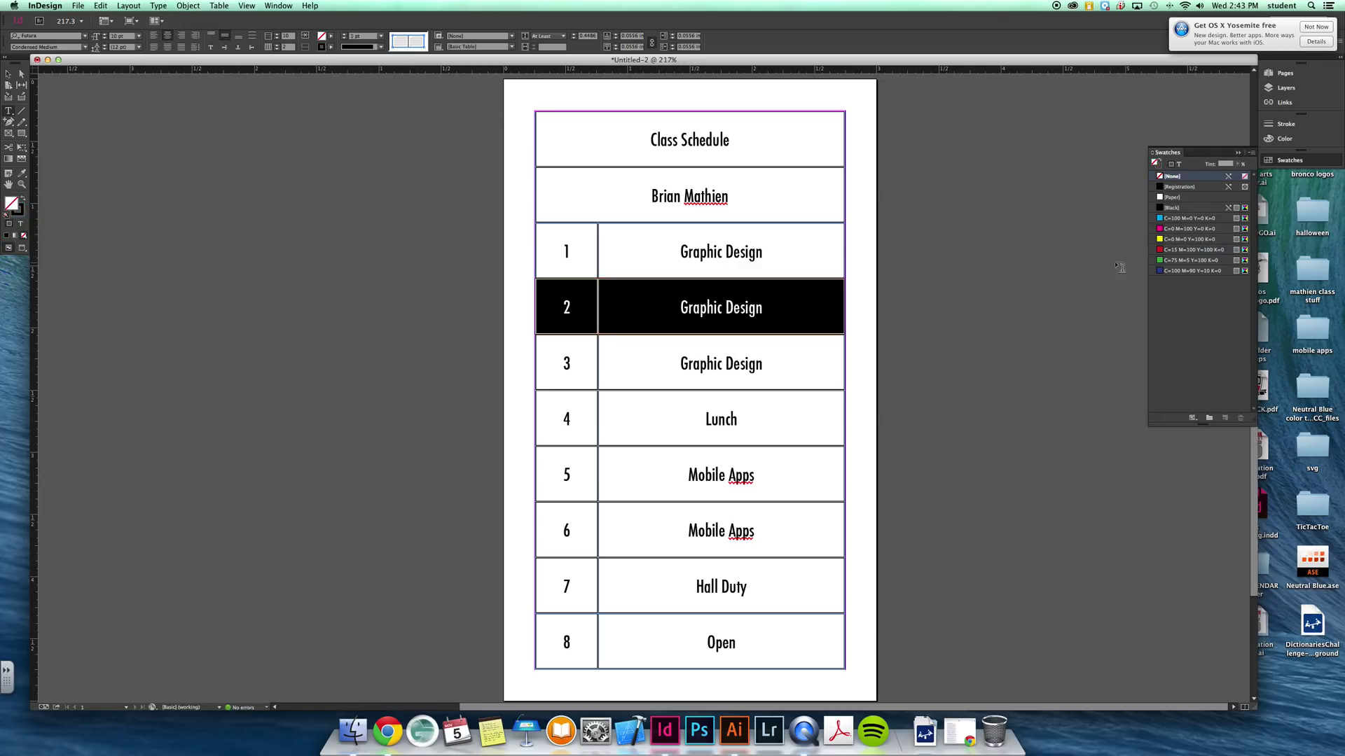
click(1169, 250)
Fill rows 4, 6 and 8 with red as well
drag(801, 426, 572, 406)
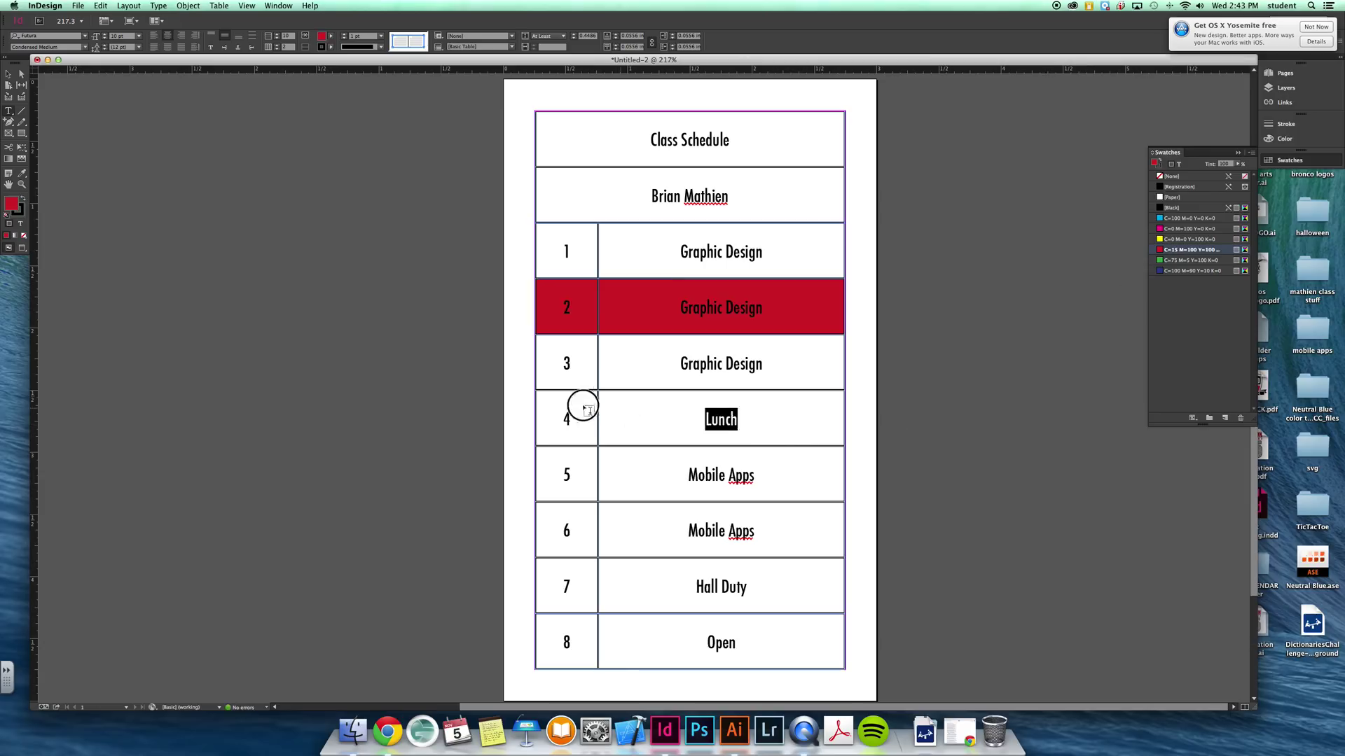
click(1168, 250)
drag(721, 532, 553, 519)
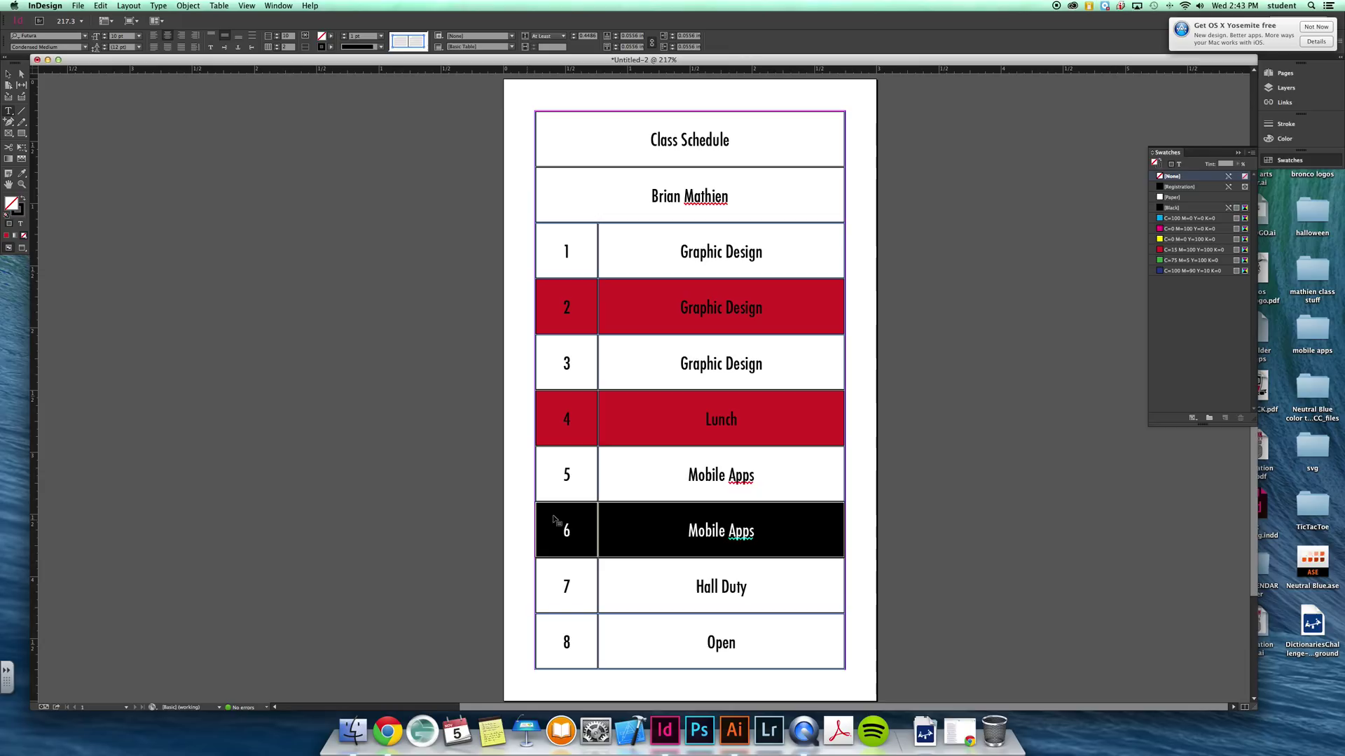
click(1191, 250)
drag(742, 643, 594, 625)
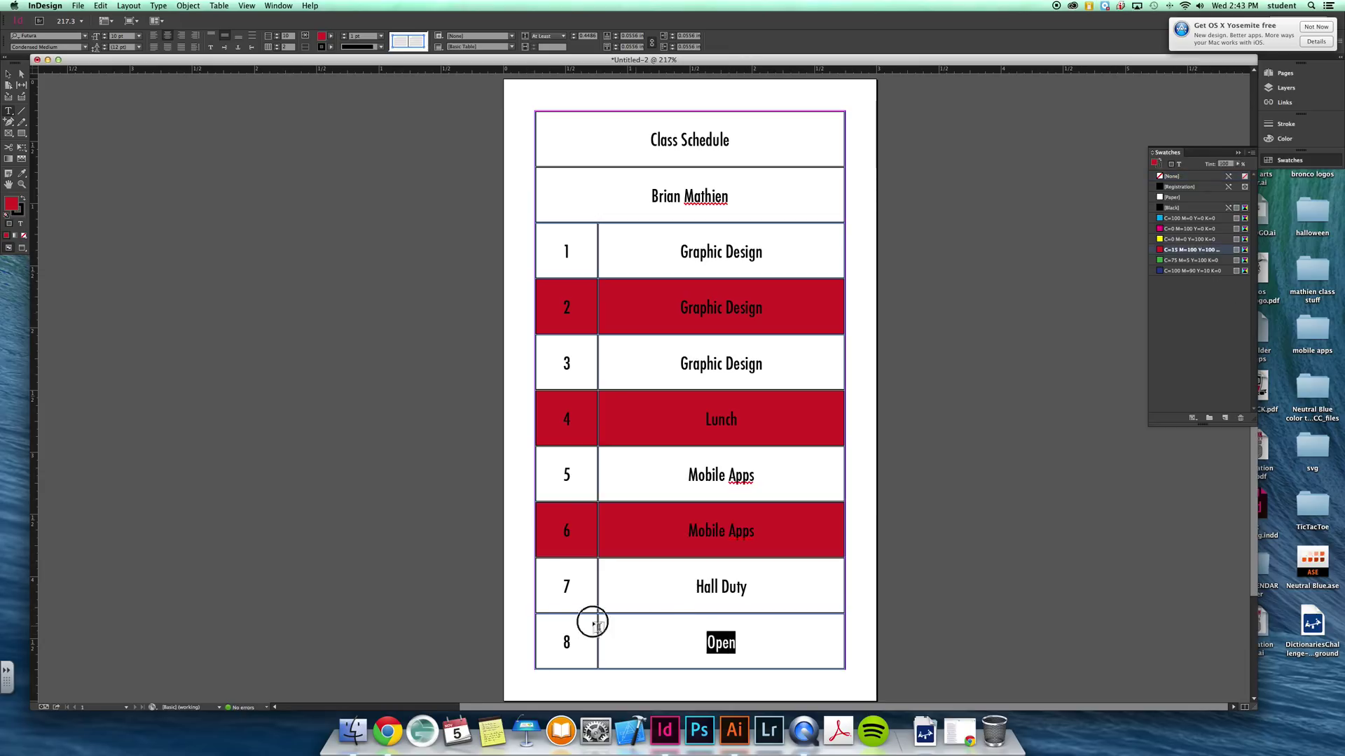
click(1183, 250)
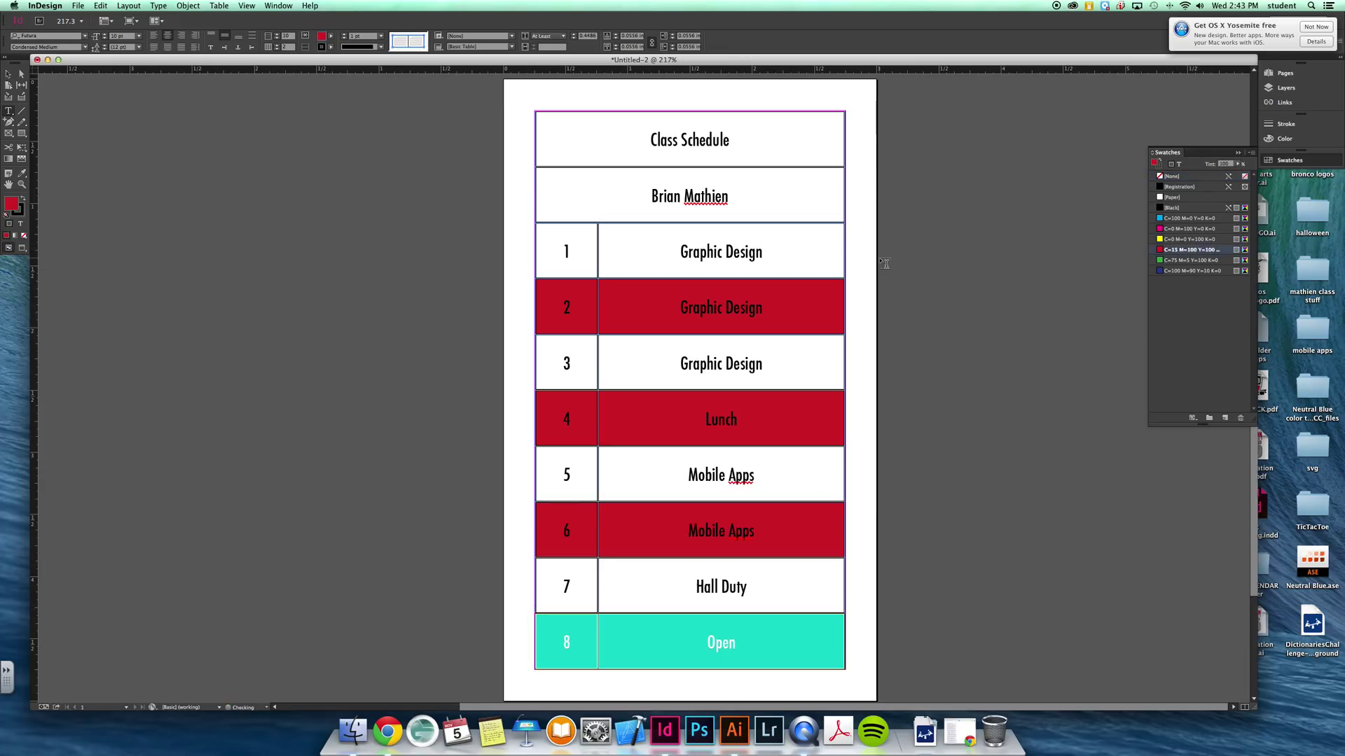
click(732, 140)
Enlarge the 'Class Schedule' heading and set it in all caps
drag(733, 140, 649, 140)
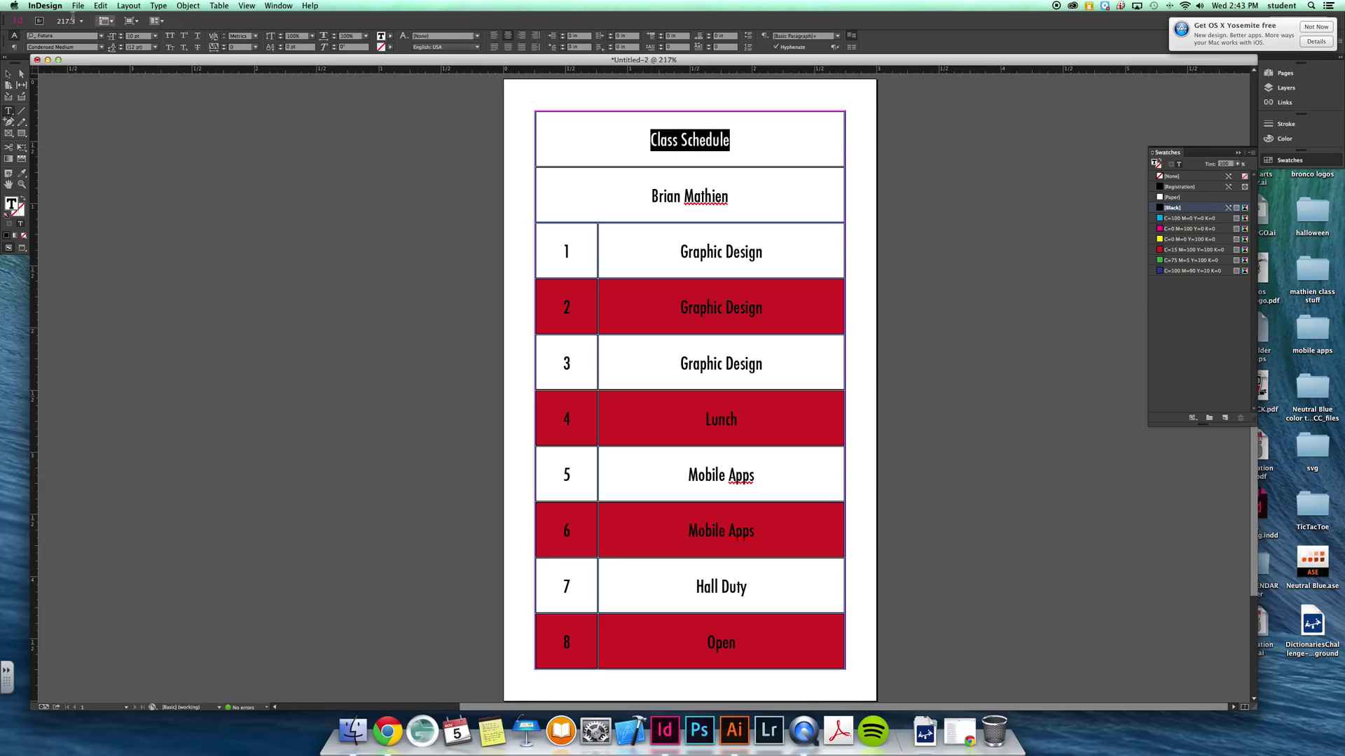
click(121, 35)
click(121, 35)
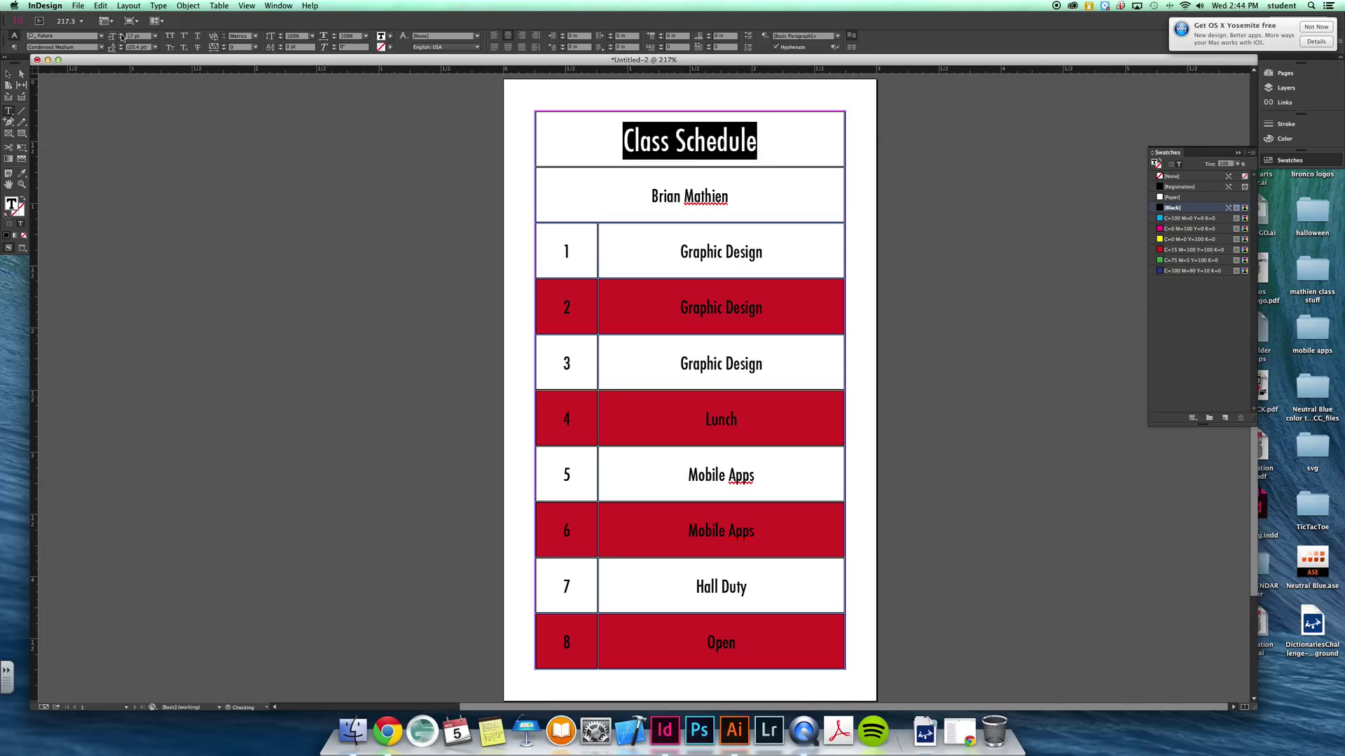
click(170, 36)
click(121, 38)
click(122, 39)
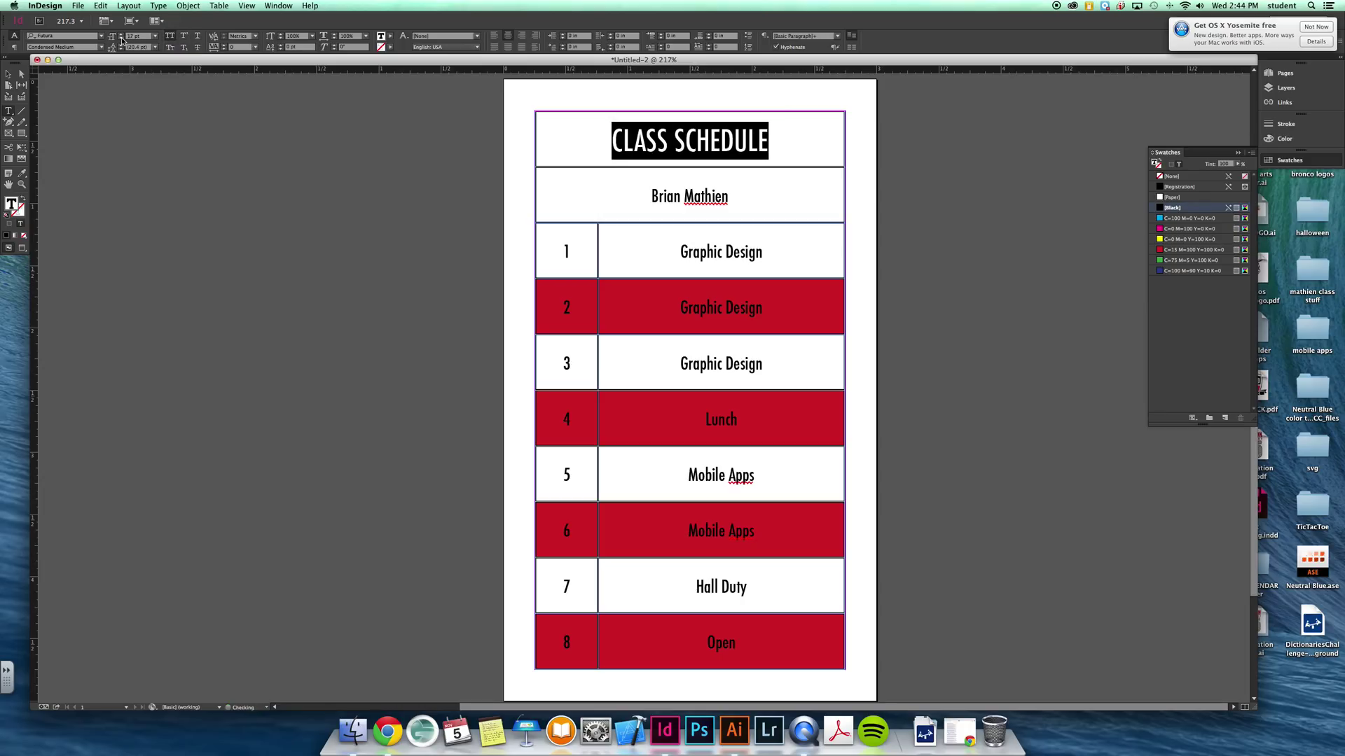
Fill the header cell with a light grey tint of black
click(530, 127)
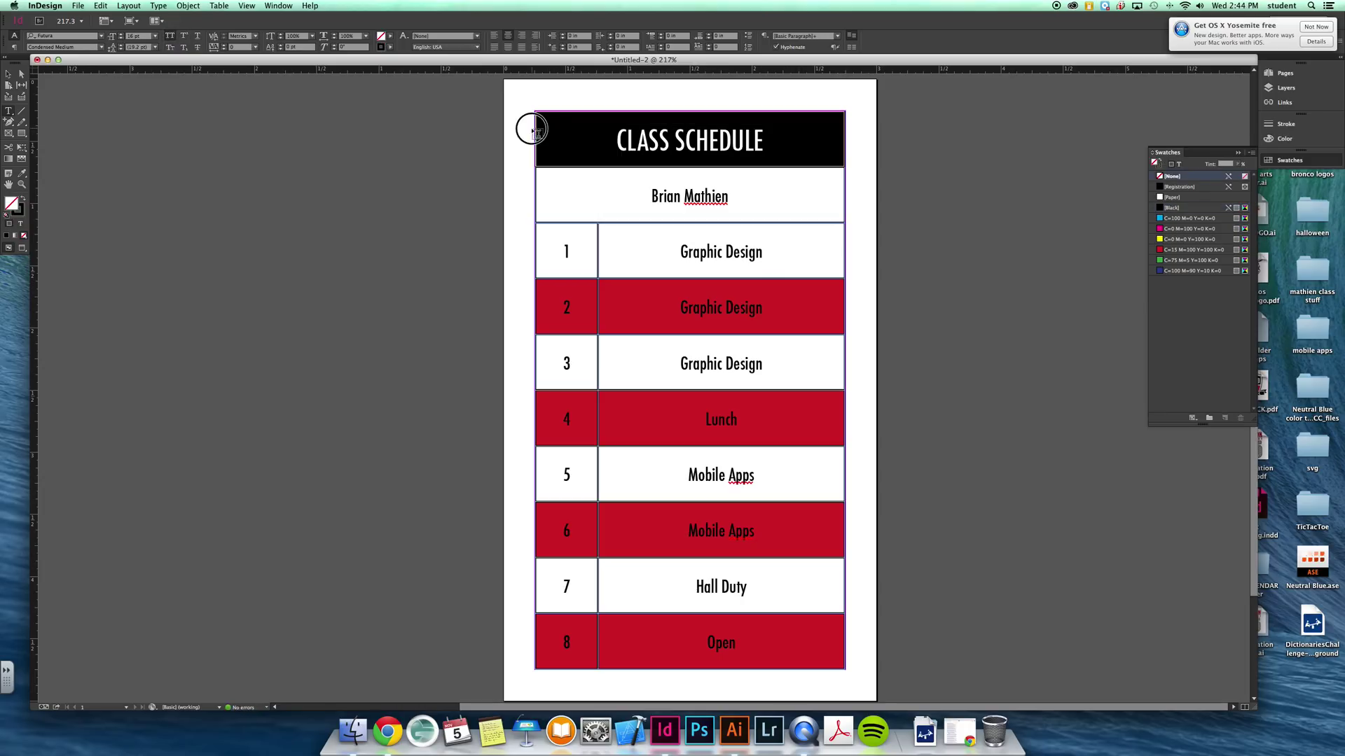
click(1188, 208)
click(1238, 164)
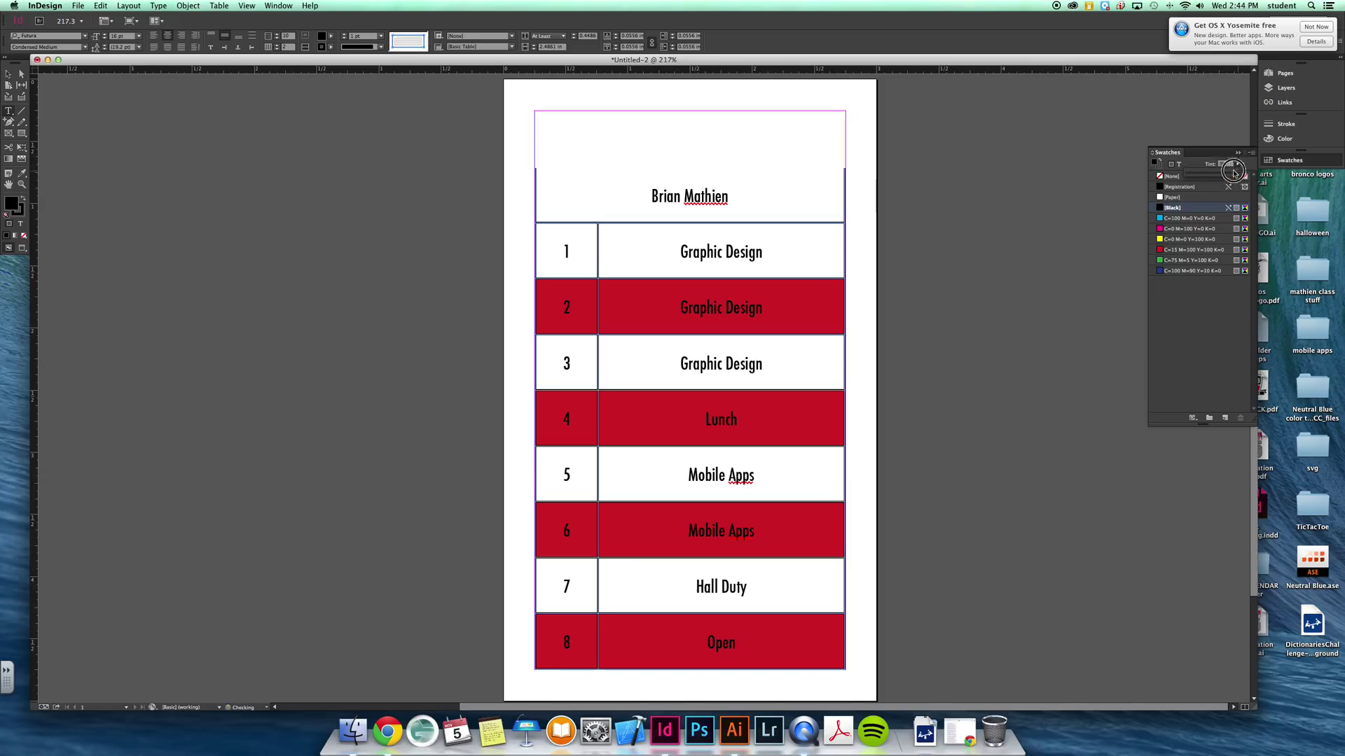
drag(1223, 173, 1201, 172)
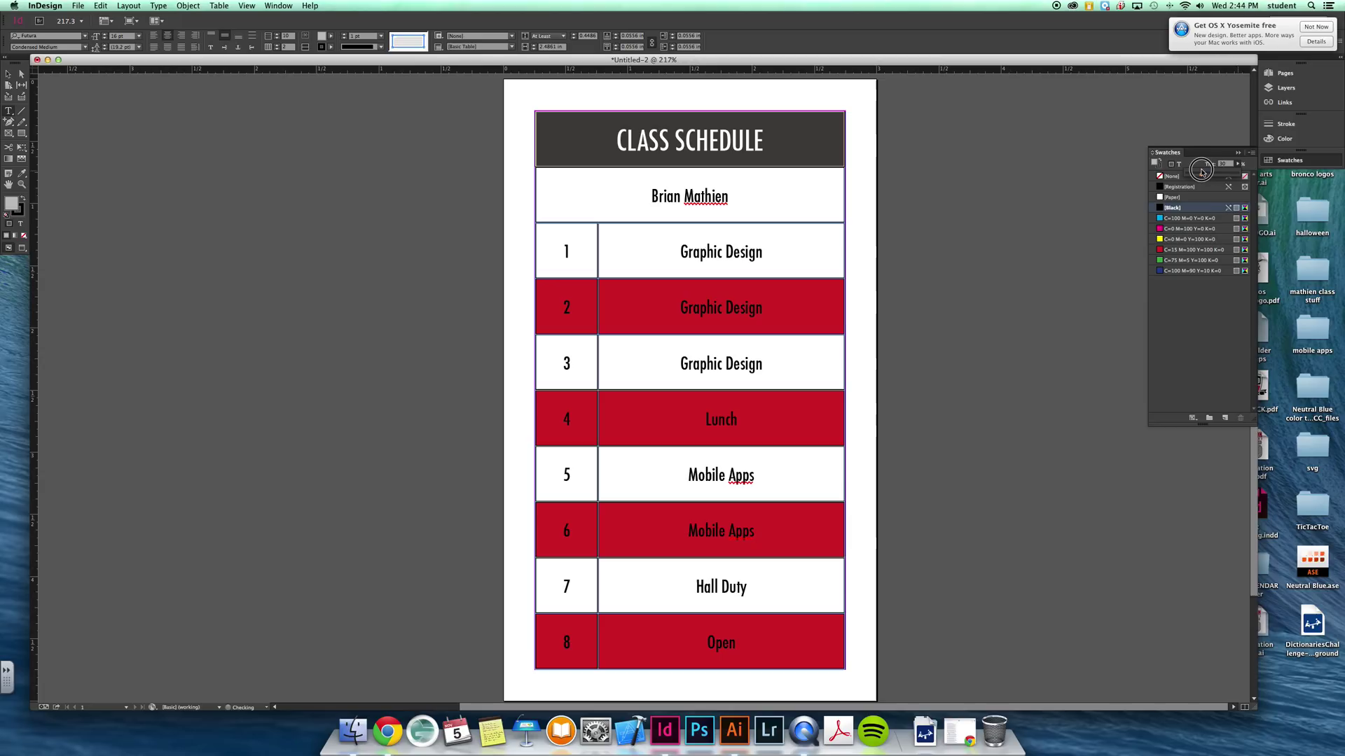
click(816, 199)
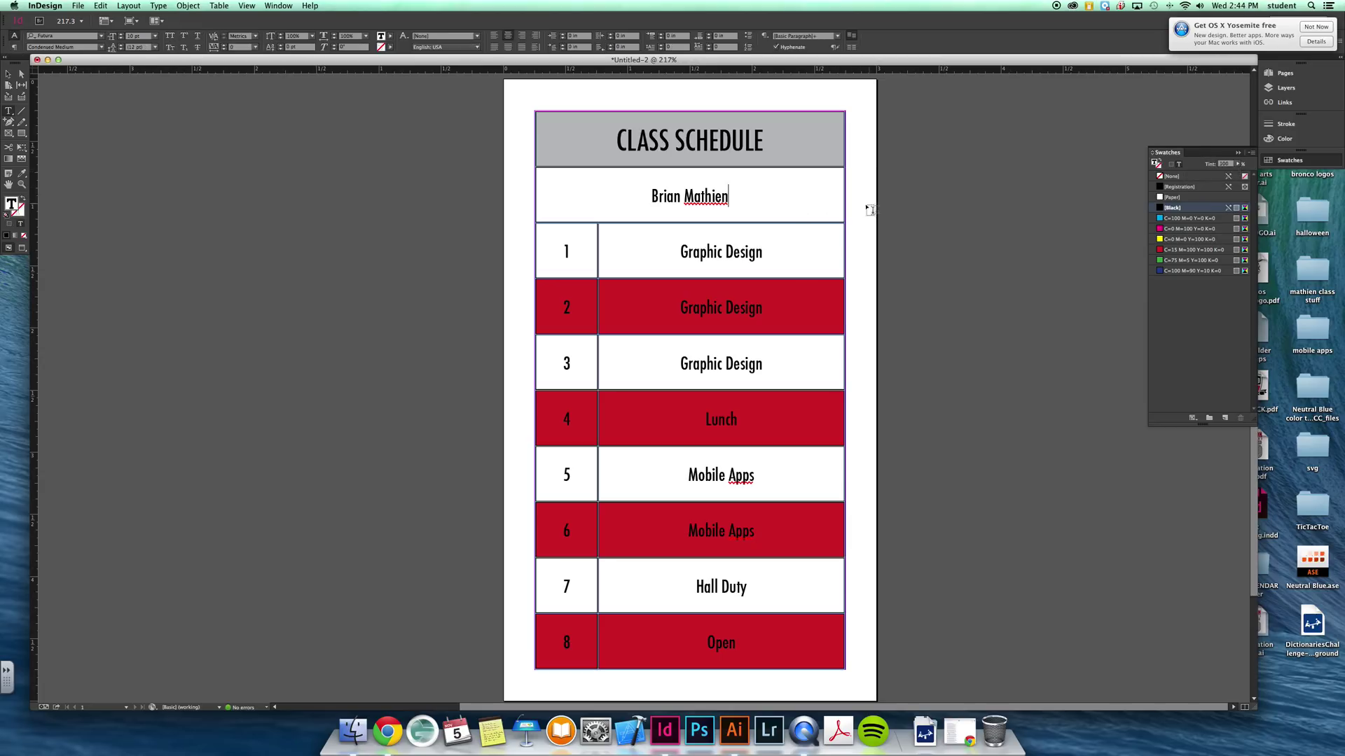
triple_click(665, 197)
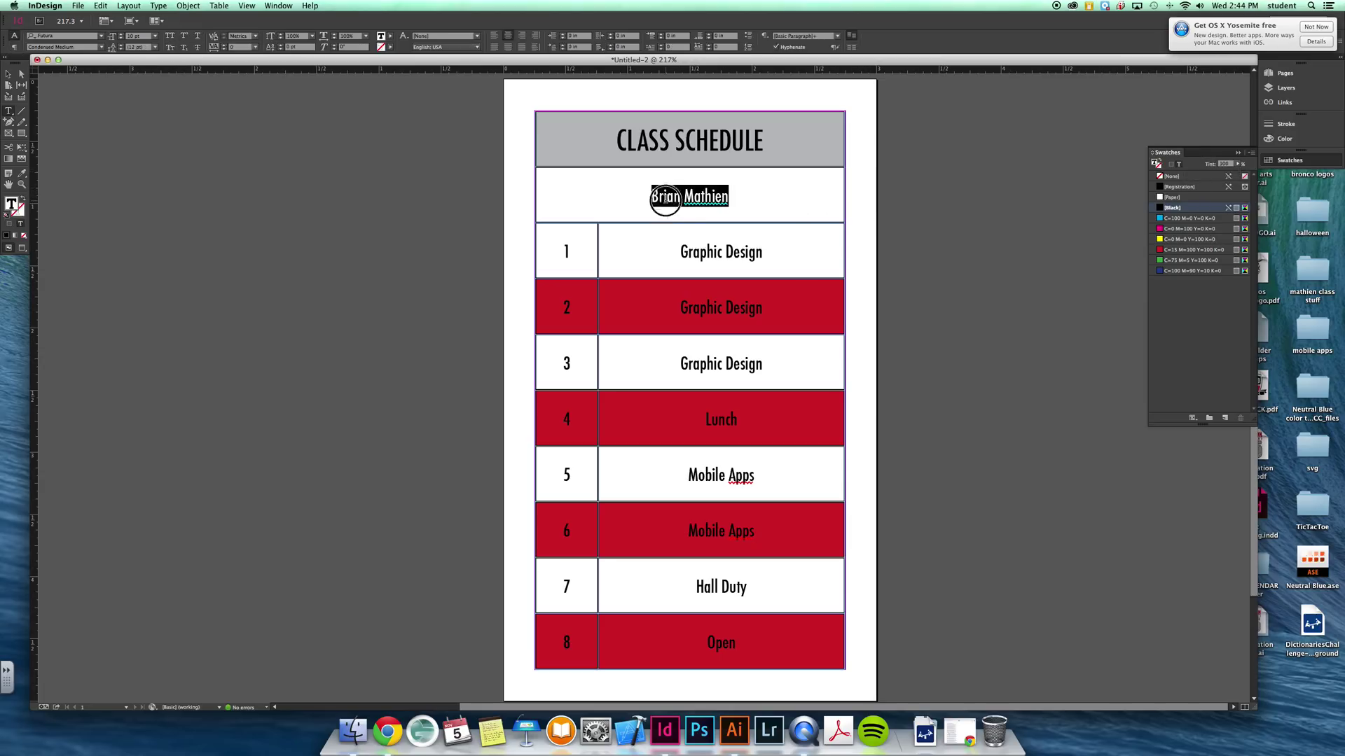
click(102, 48)
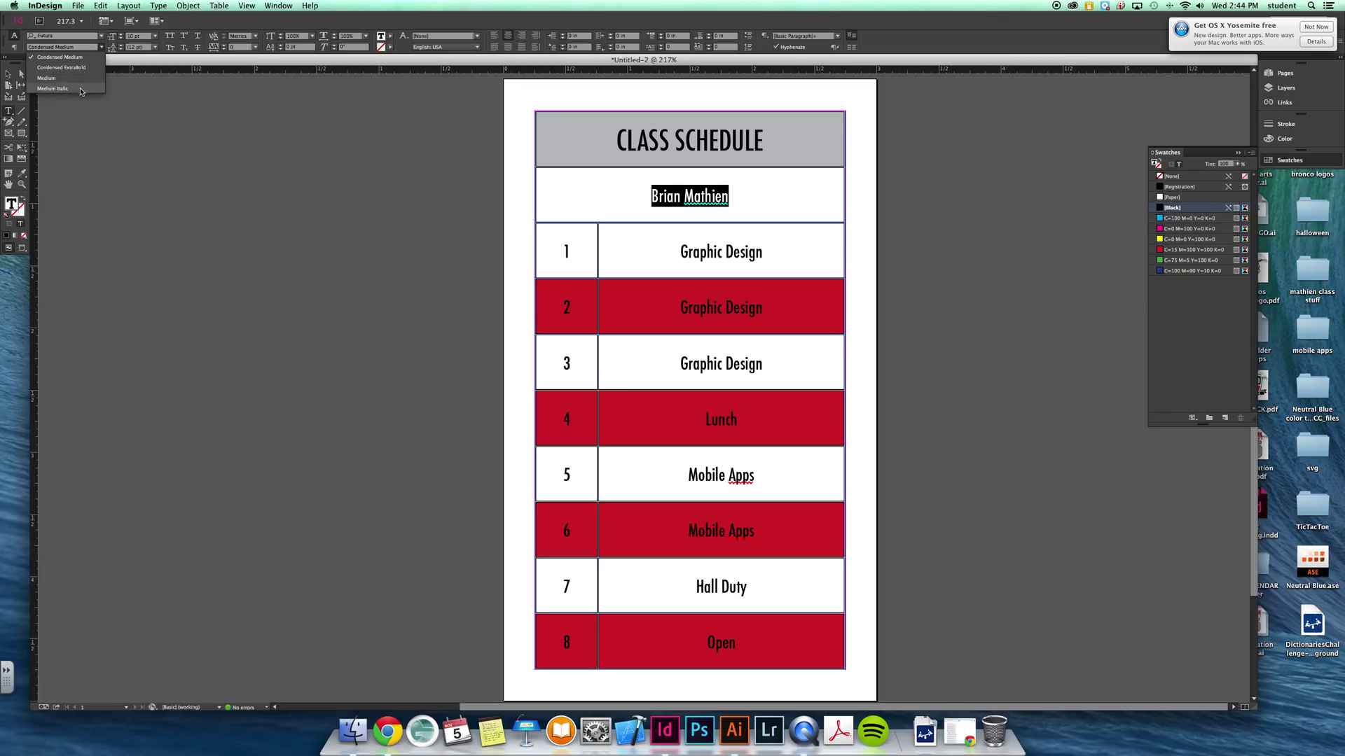
click(81, 89)
click(121, 35)
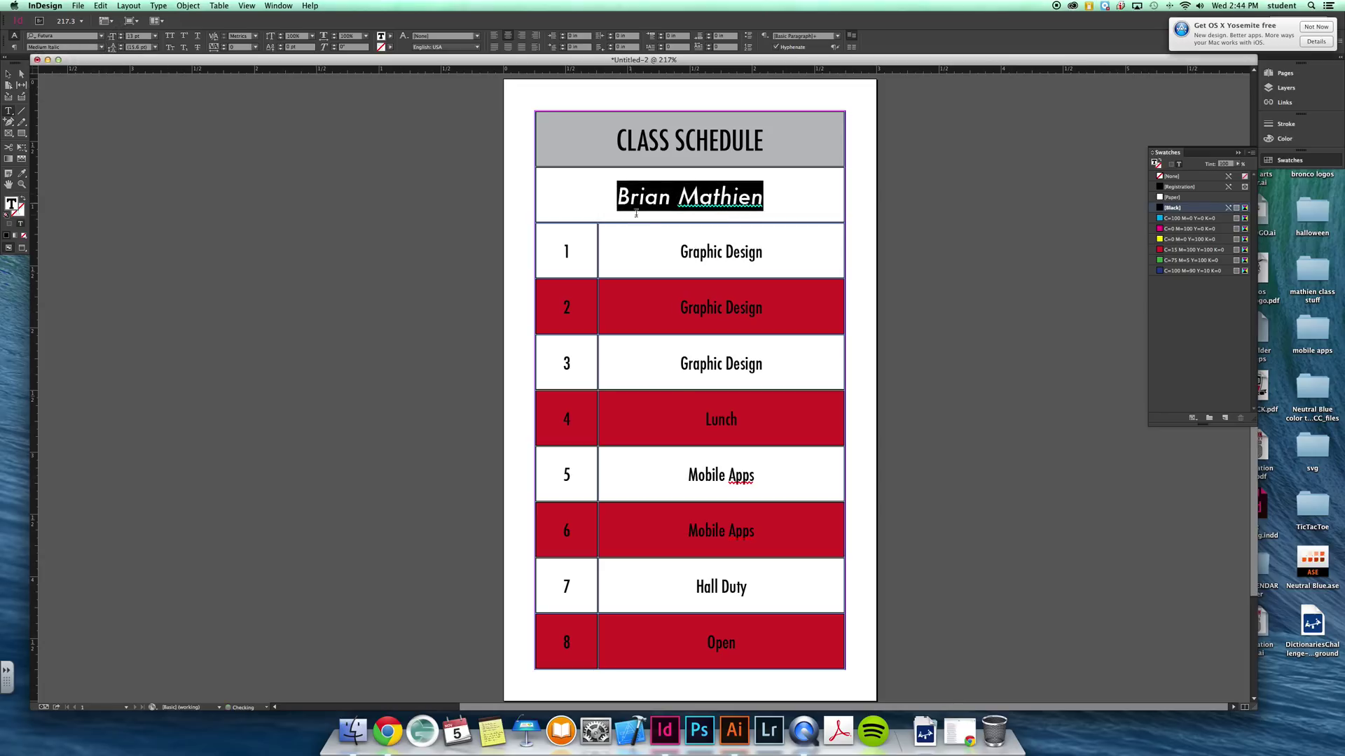
key(Down)
scroll(346, 302, up, 2)
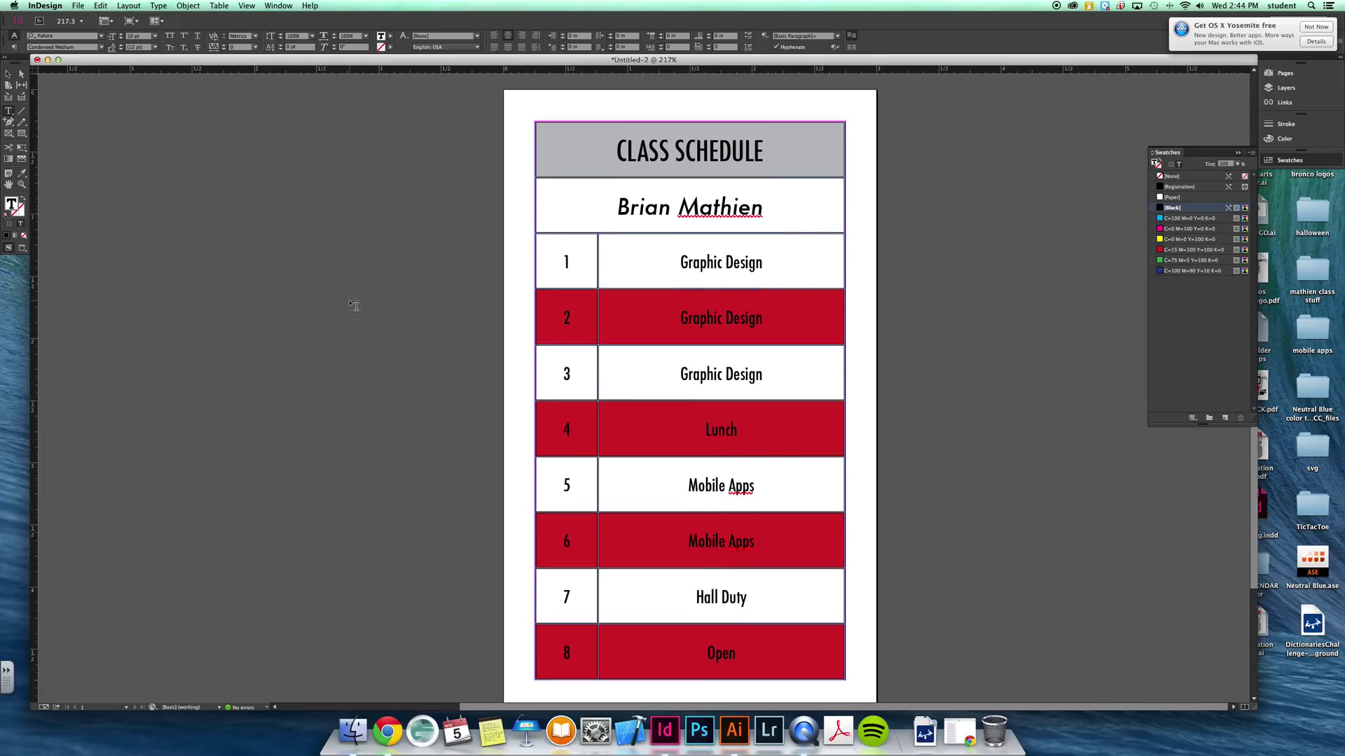
Switch the screen mode to Preview and scroll through the finished page
click(19, 245)
scroll(344, 291, down, 1)
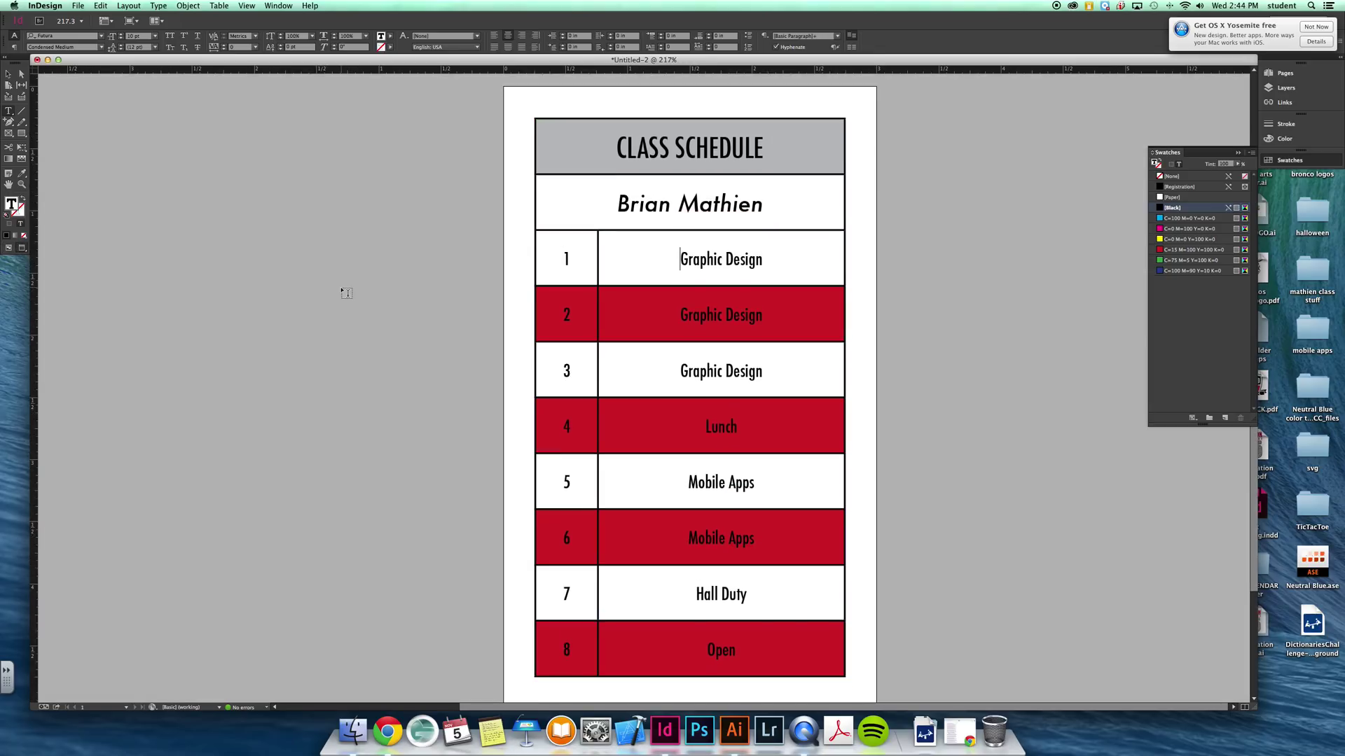
scroll(346, 292, down, 1)
scroll(346, 293, down, 1)
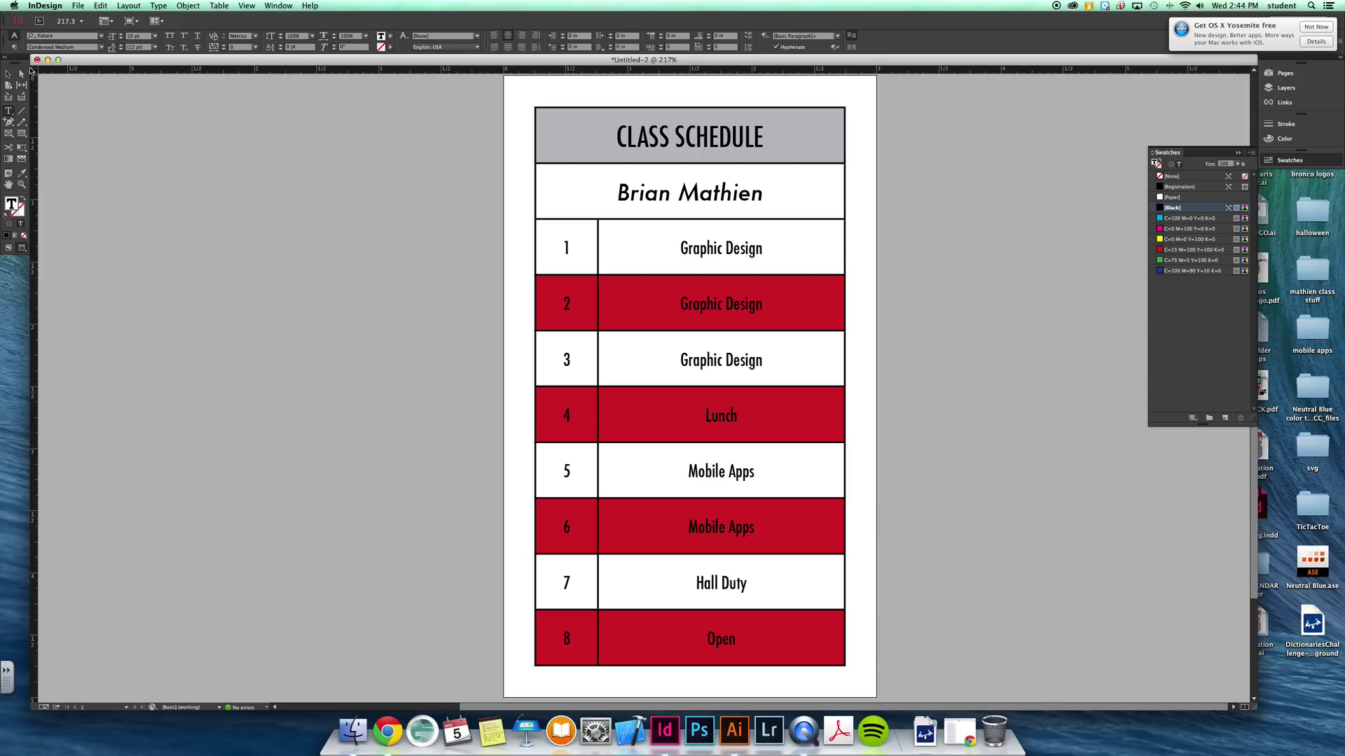
Drag the number column's right divider a few pixels right to widen the table slightly
click(8, 111)
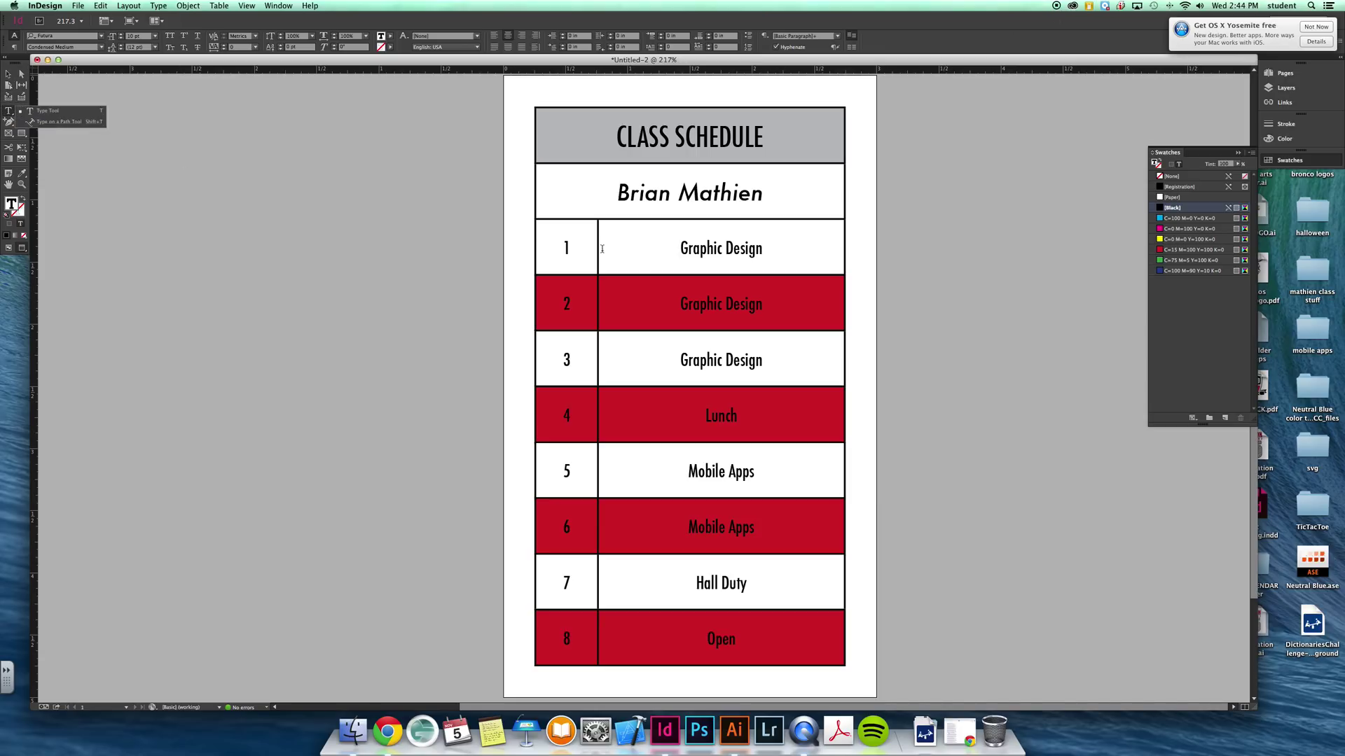
drag(597, 248, 601, 248)
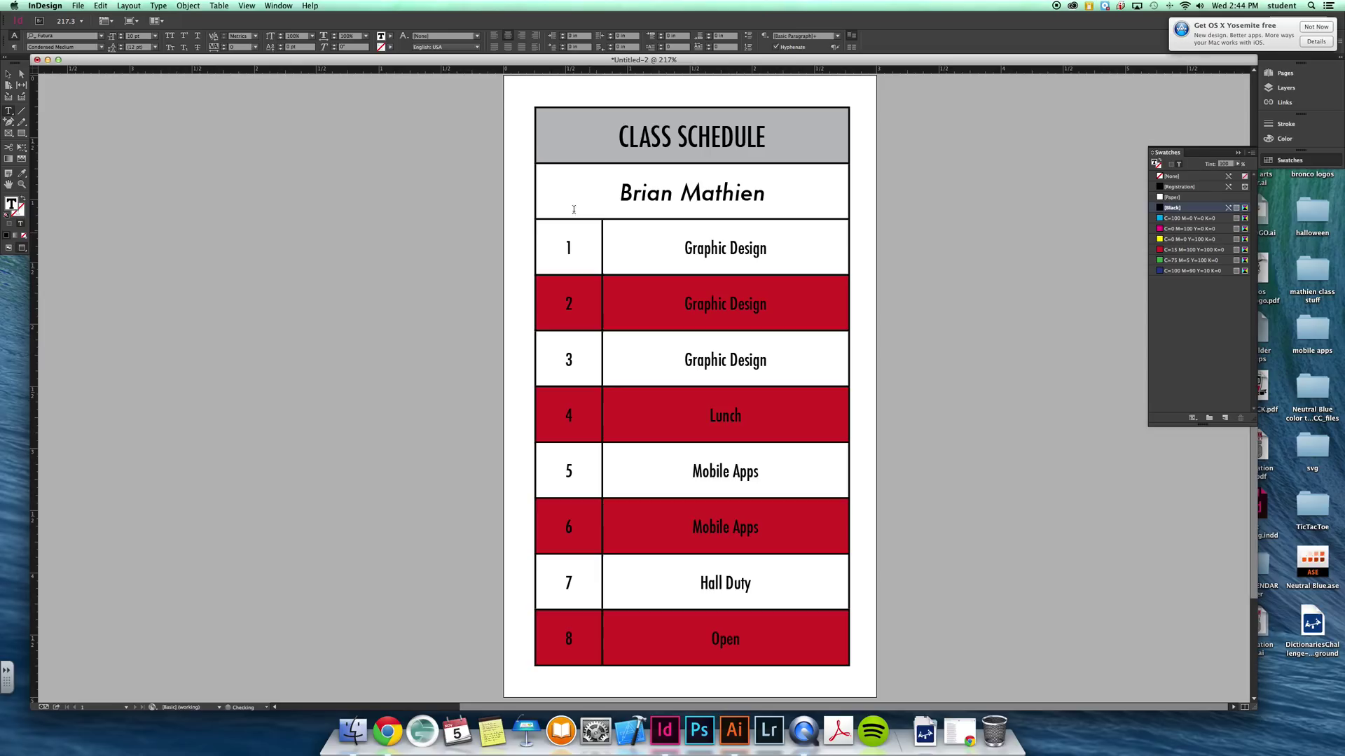
click(220, 6)
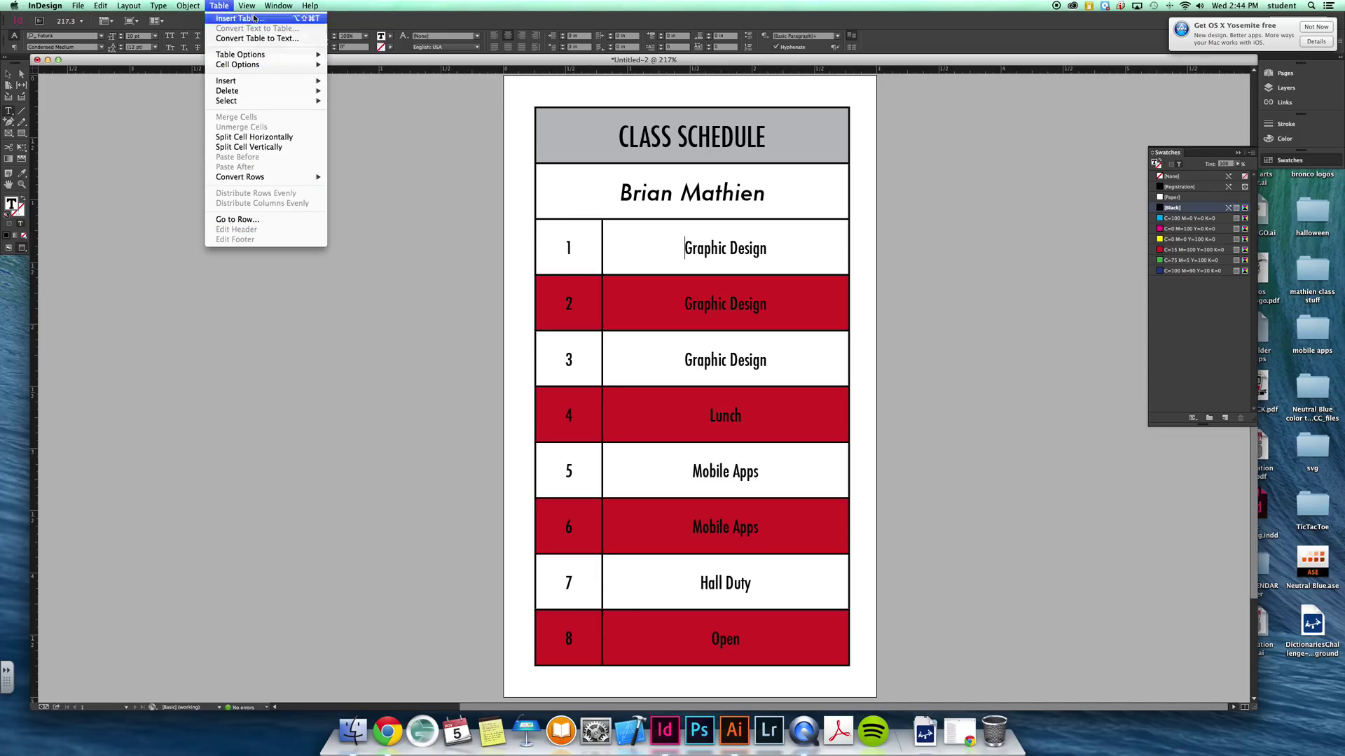
click(437, 241)
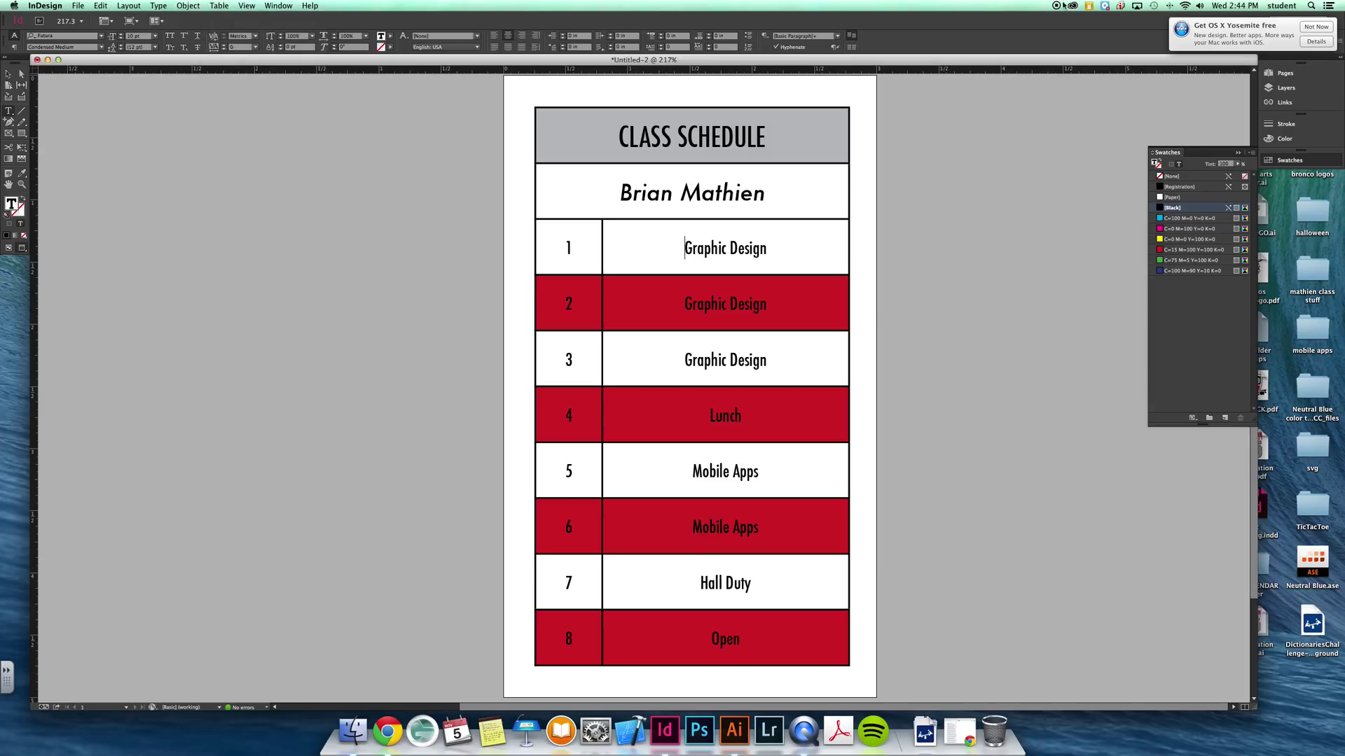